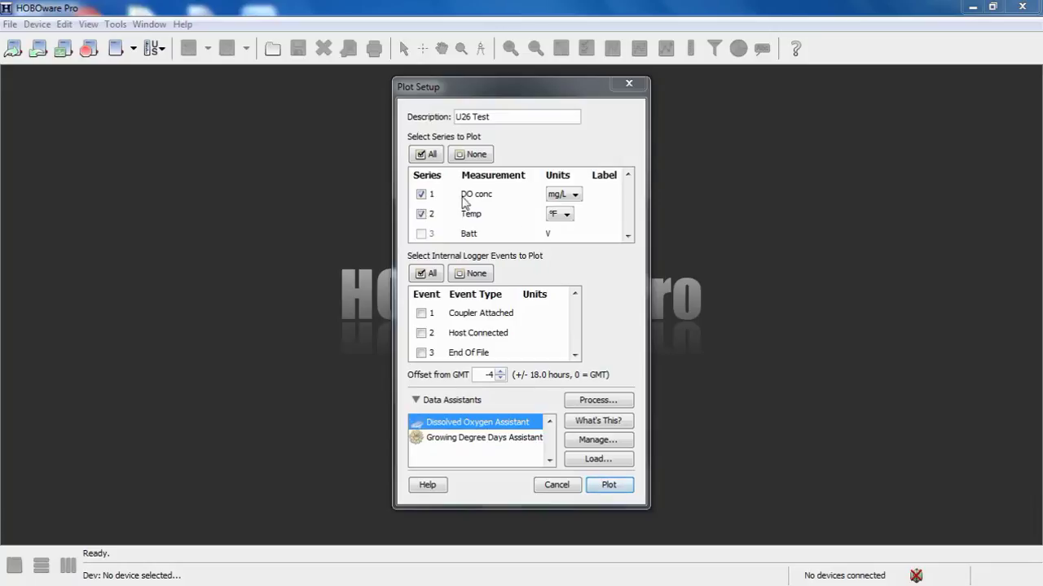
Step: Keep DO conc in mg/L and Temp in °F, and process the data with the Dissolved Oxygen Assistant
click(574, 195)
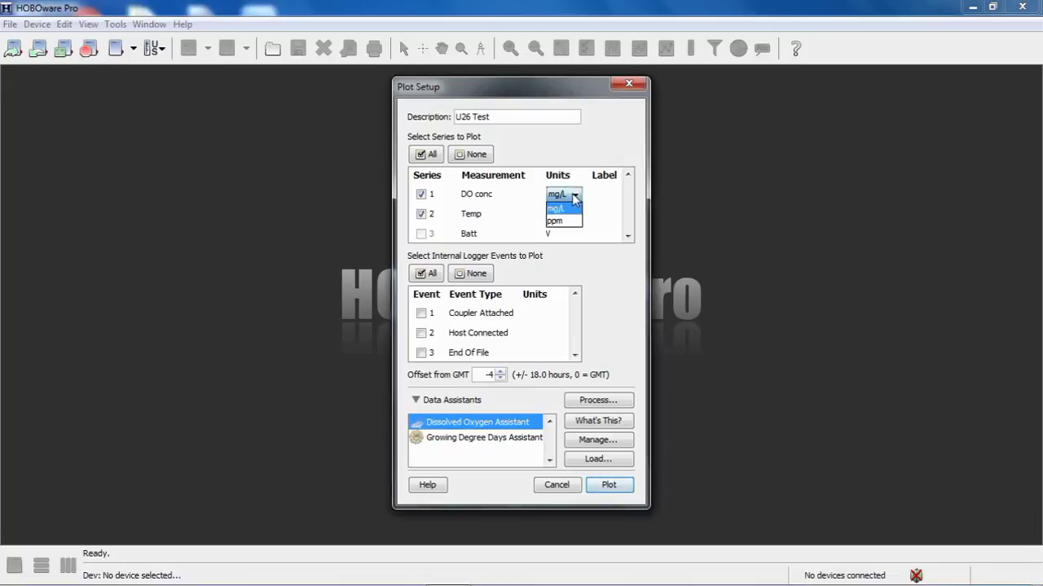
click(590, 211)
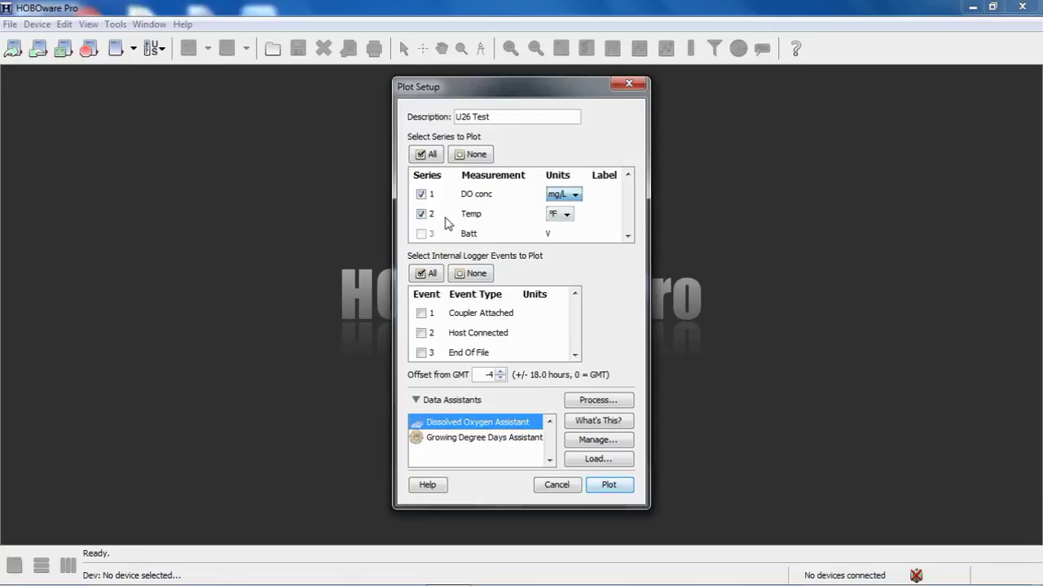
click(571, 216)
click(592, 222)
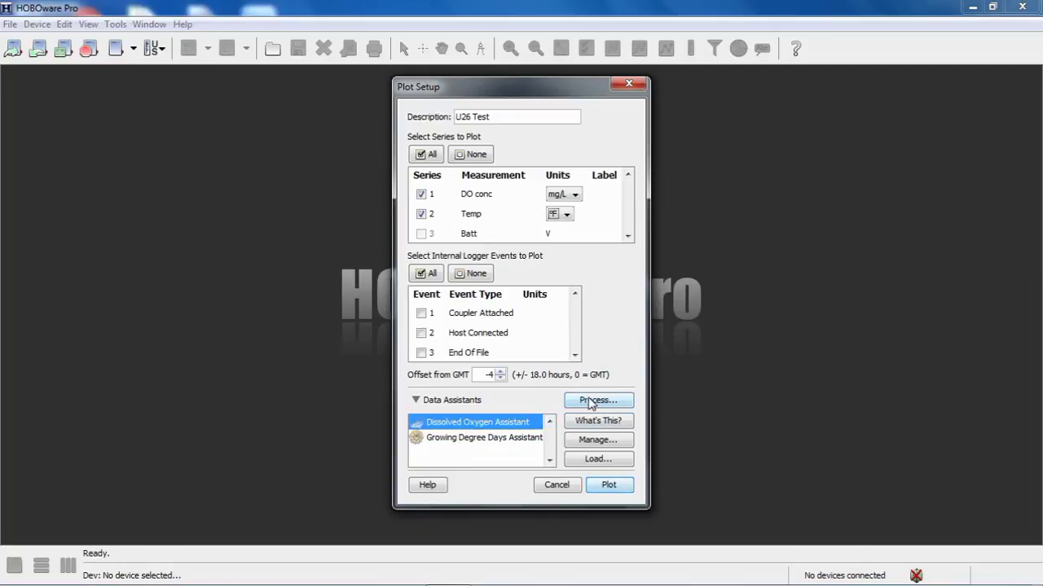
click(591, 402)
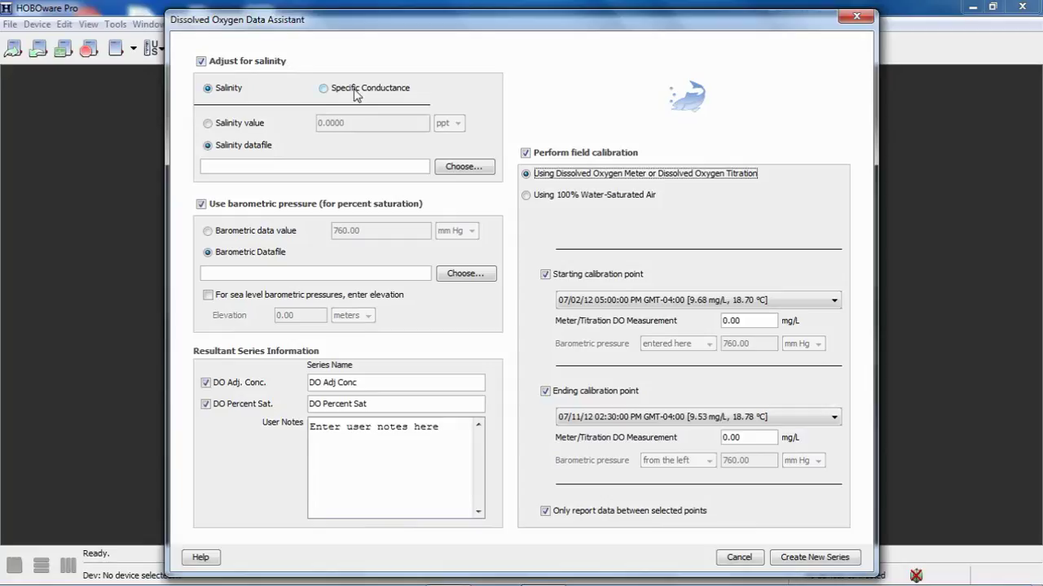
Step: Examine the fixed-value inputs and available units for both the salinity and specific conductance adjustments
click(207, 124)
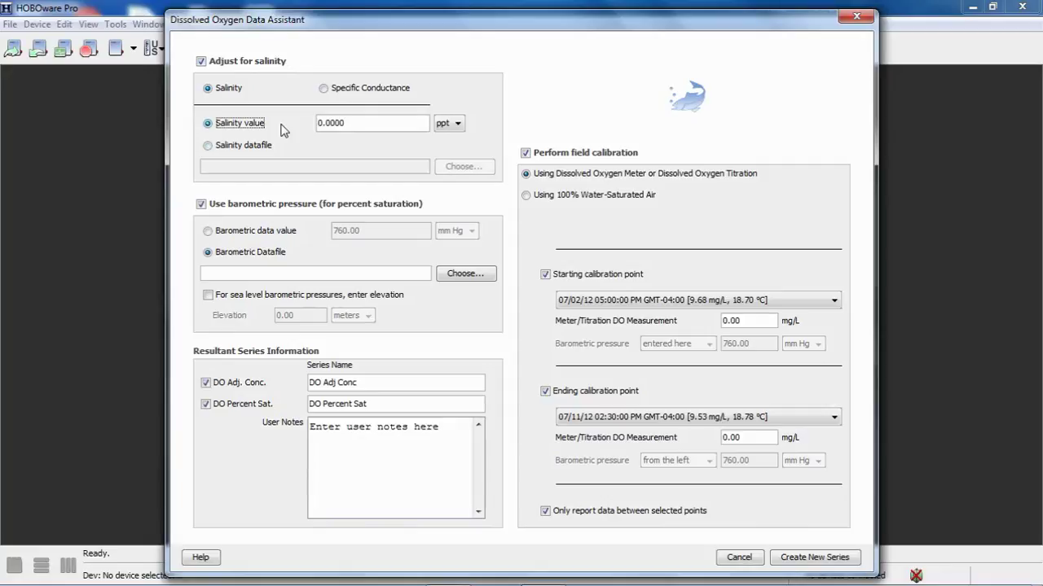
click(323, 89)
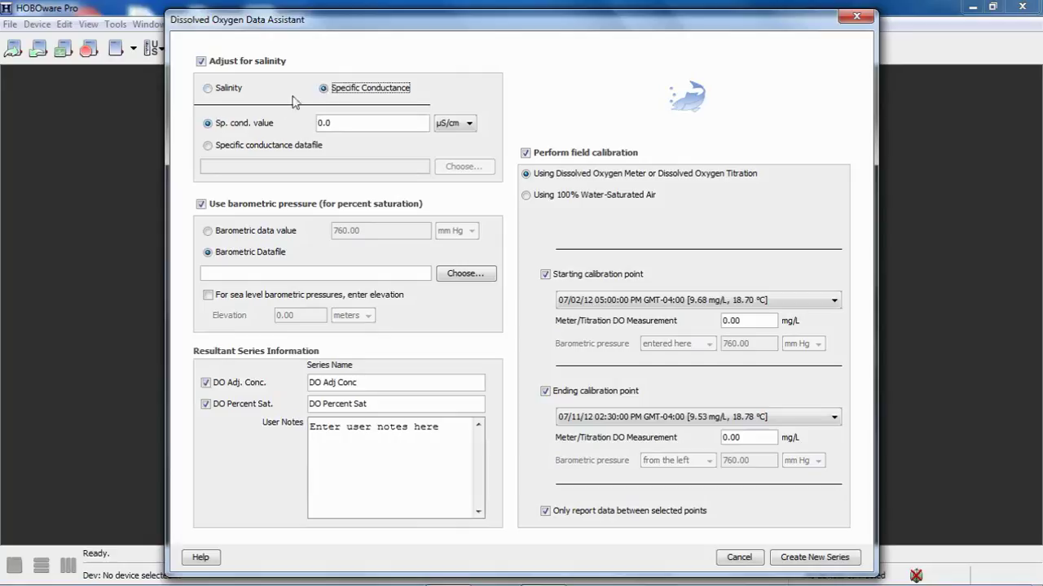
click(208, 89)
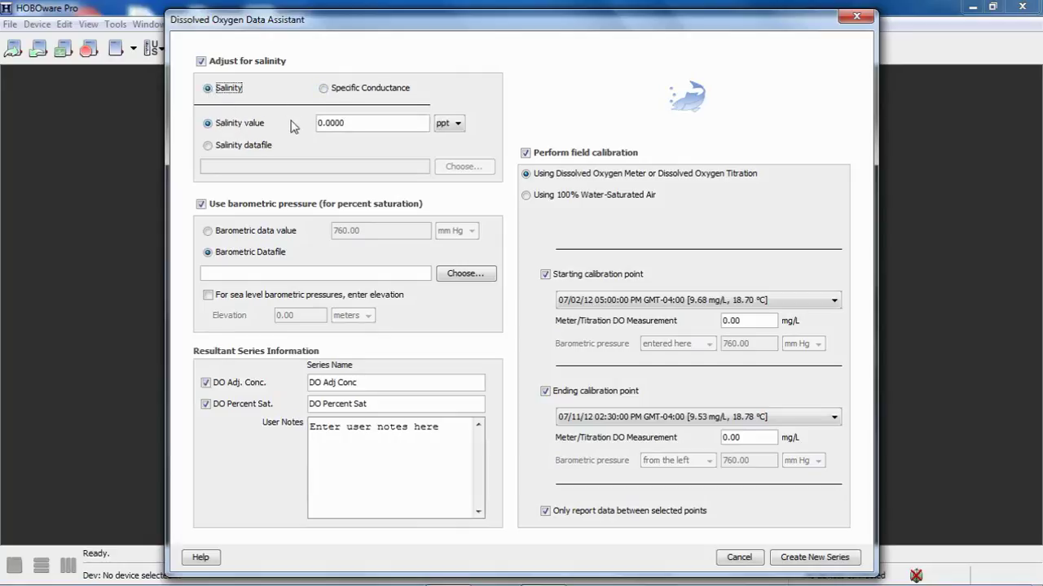
click(460, 124)
click(462, 124)
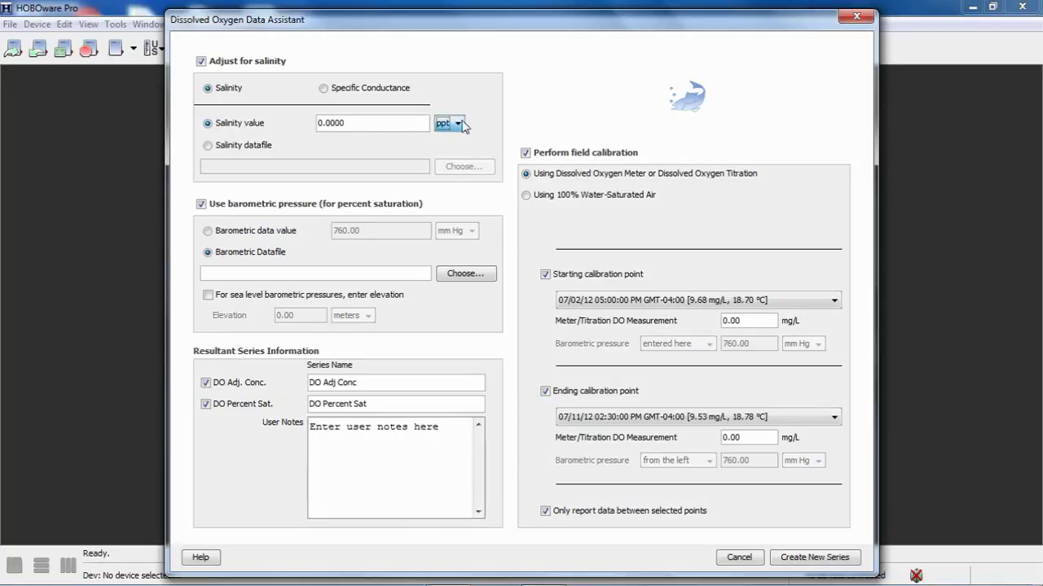
click(325, 90)
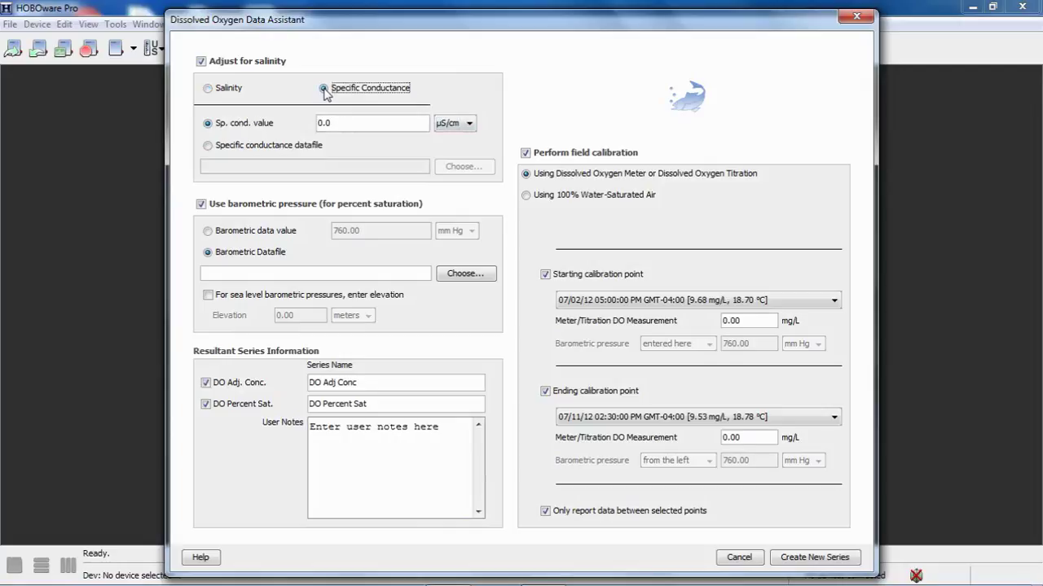
click(469, 123)
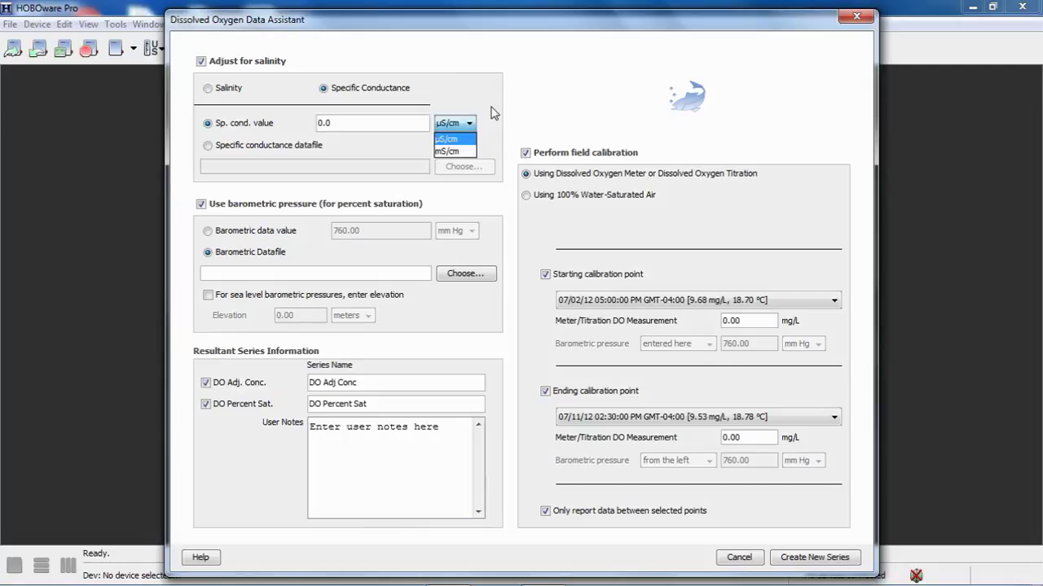
click(495, 114)
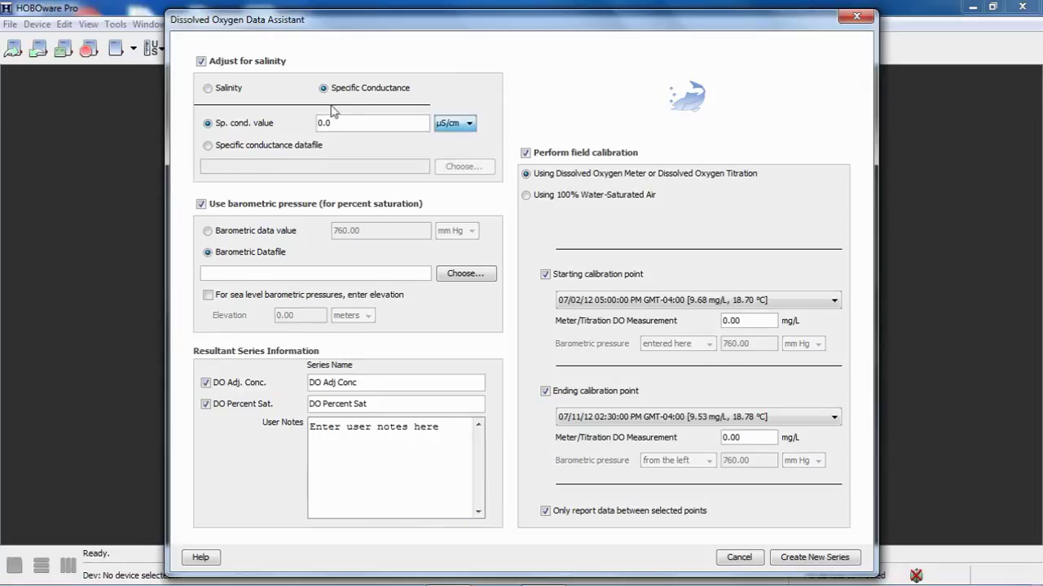
click(209, 88)
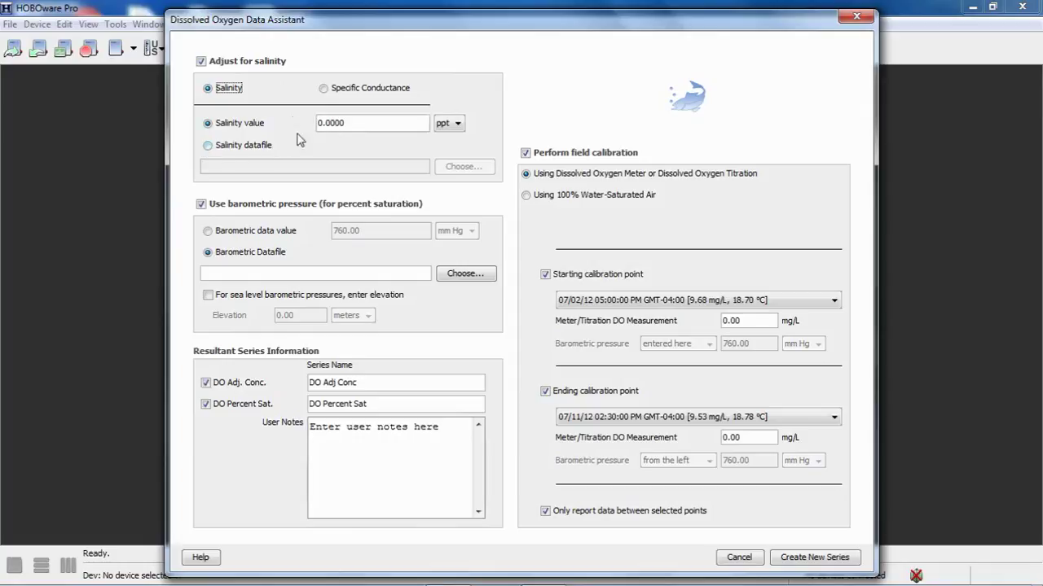
Step: Adjust for salinity with a salinity datafile, loading U24_002_9792802.hobo from the U26 folder
click(208, 146)
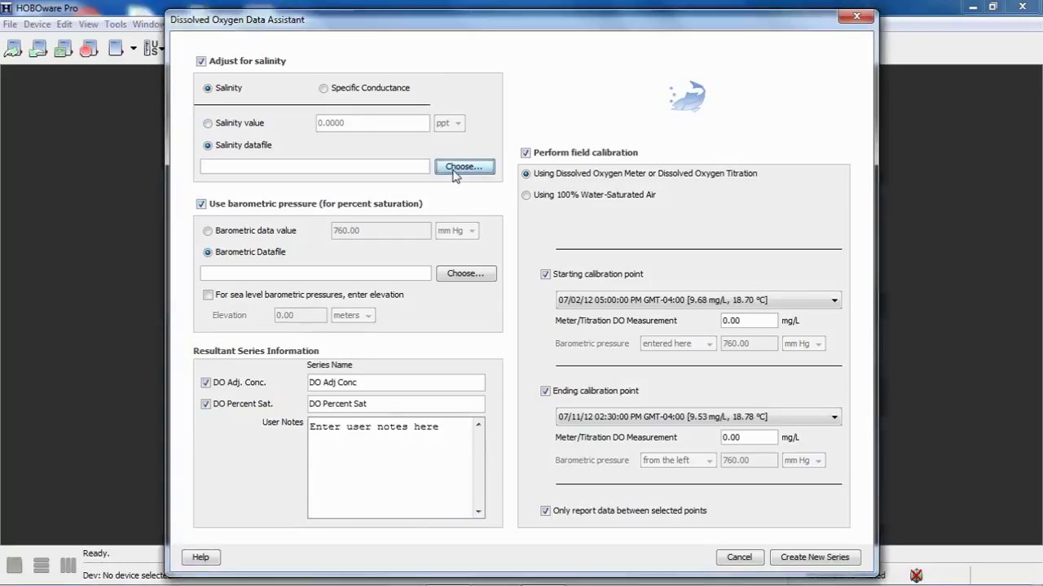
click(458, 168)
click(427, 227)
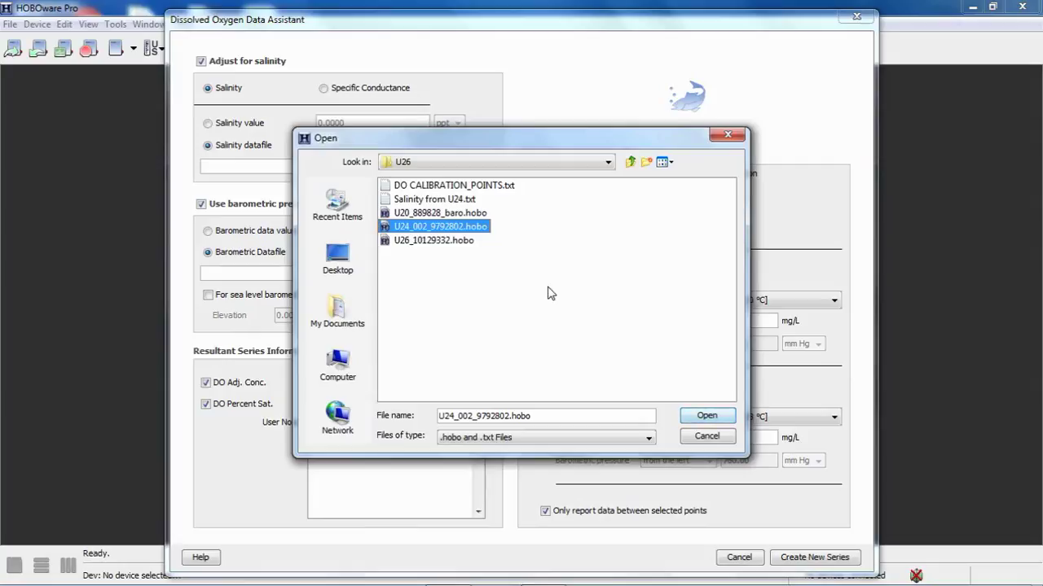
click(706, 417)
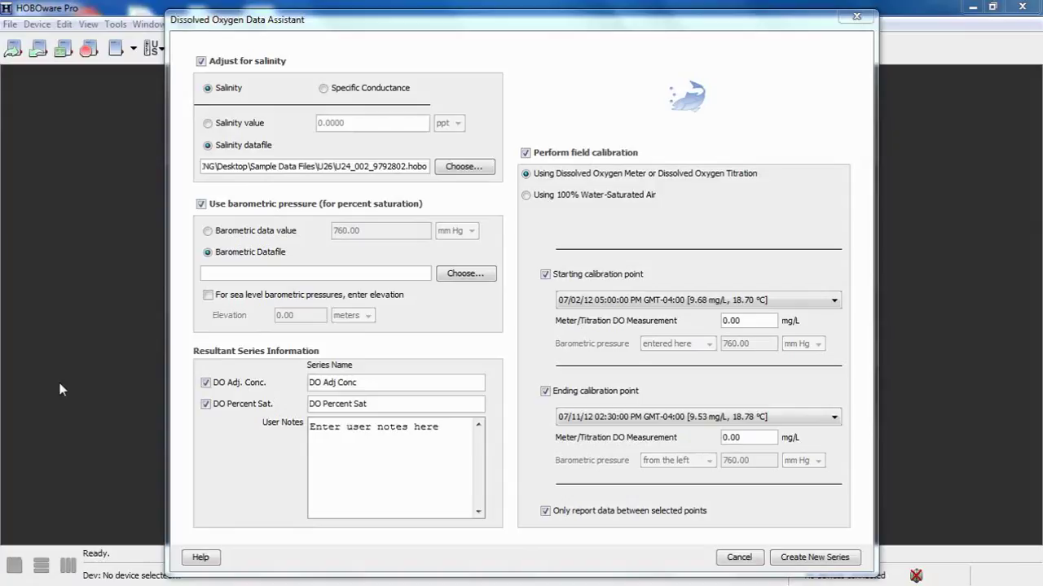
Step: Check which pressure units are offered for a fixed barometric data value
click(209, 233)
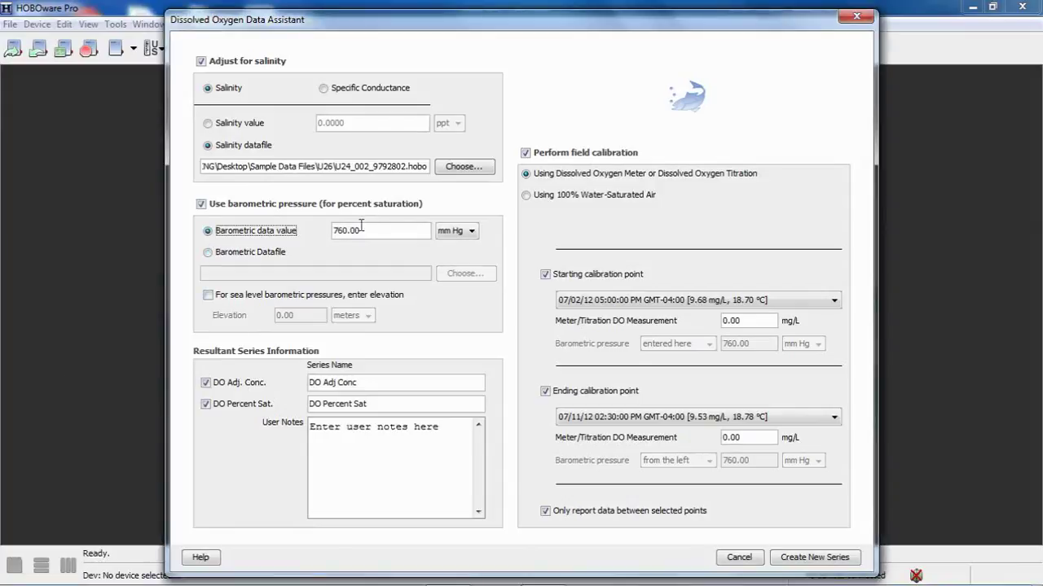
click(471, 231)
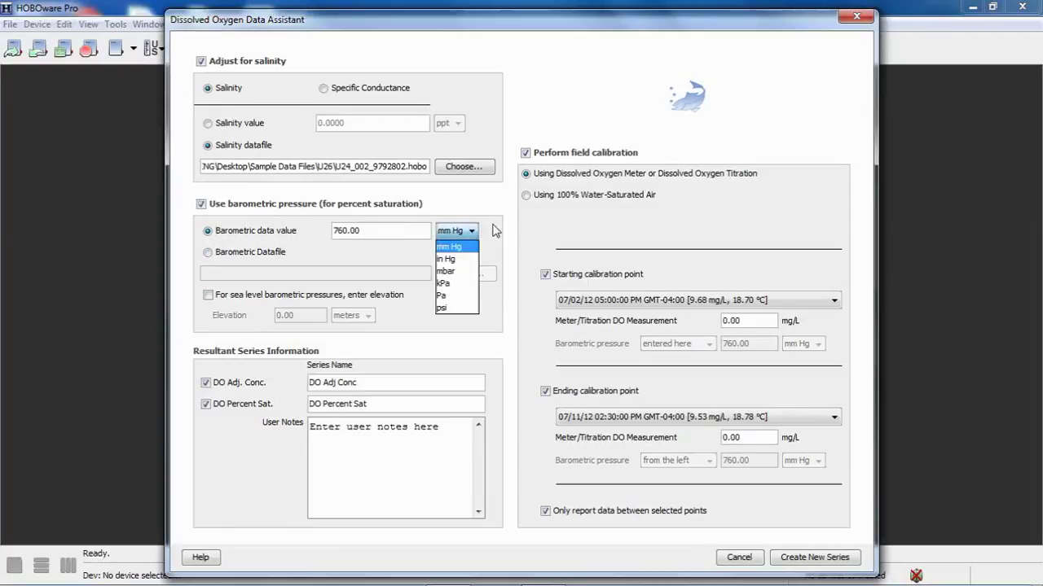
click(494, 231)
Step: Use a barometric datafile for percent saturation, loading U20_889828_baro.hobo
click(209, 253)
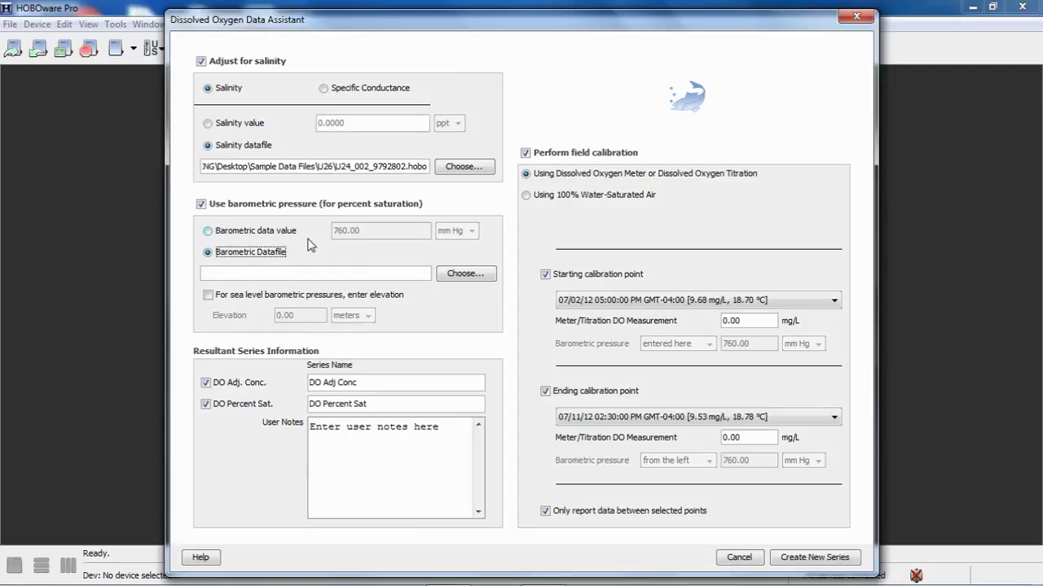
click(466, 275)
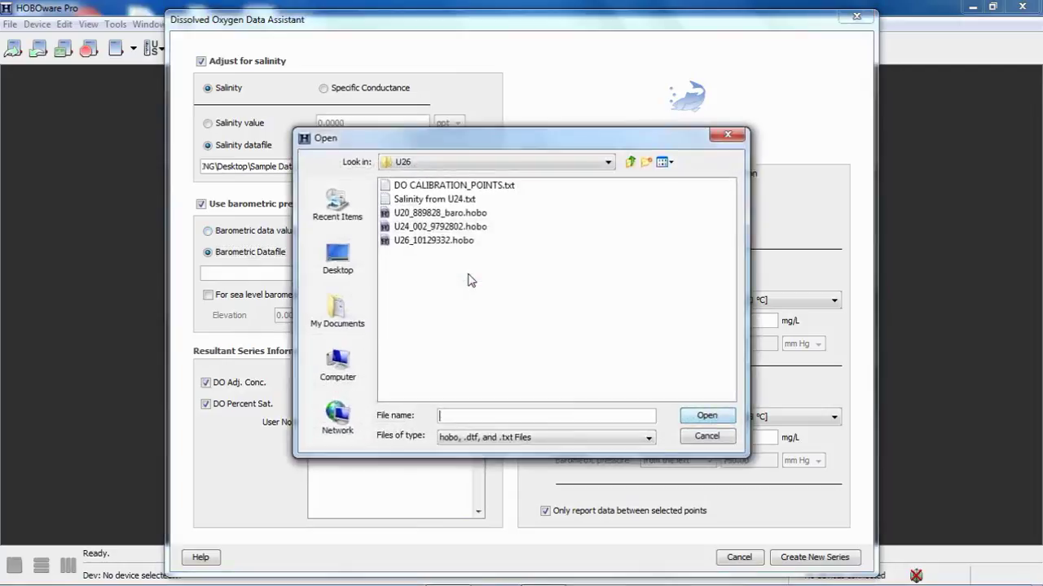
click(441, 213)
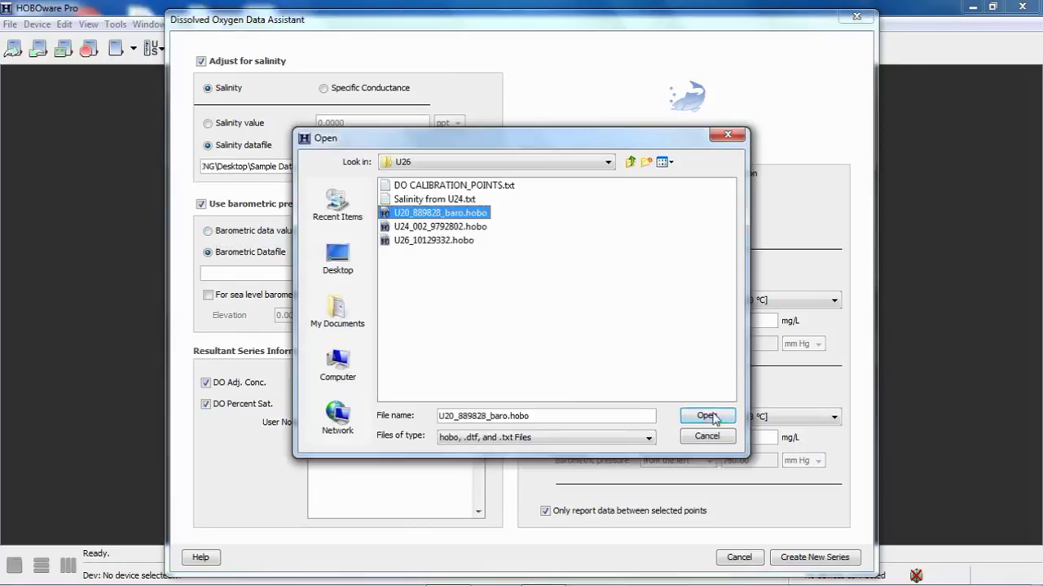
click(706, 417)
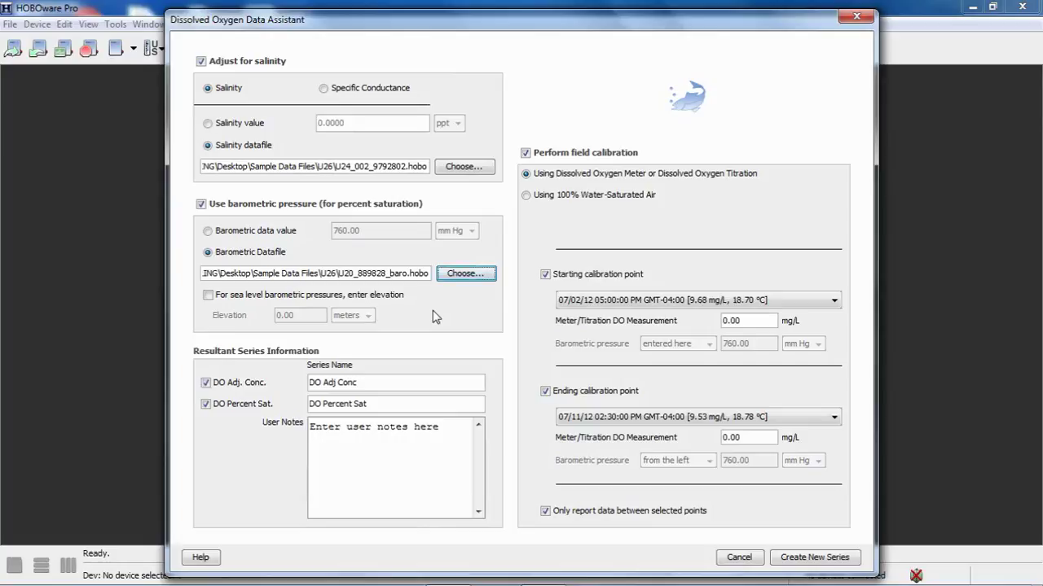
Step: Check the elevation option for sea level barometric pressures and the DO Adj. Conc. series name field
click(207, 297)
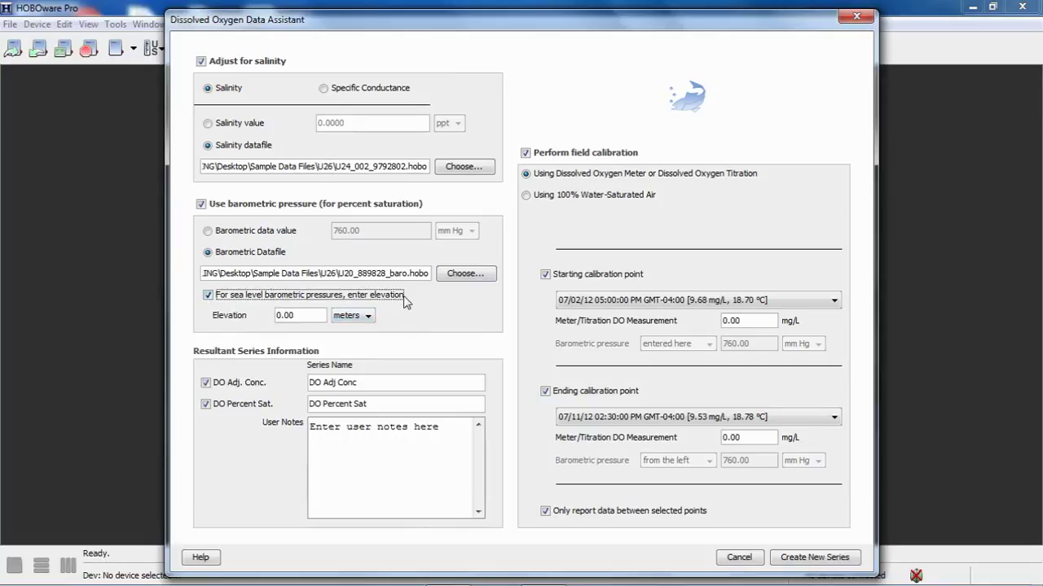
click(211, 298)
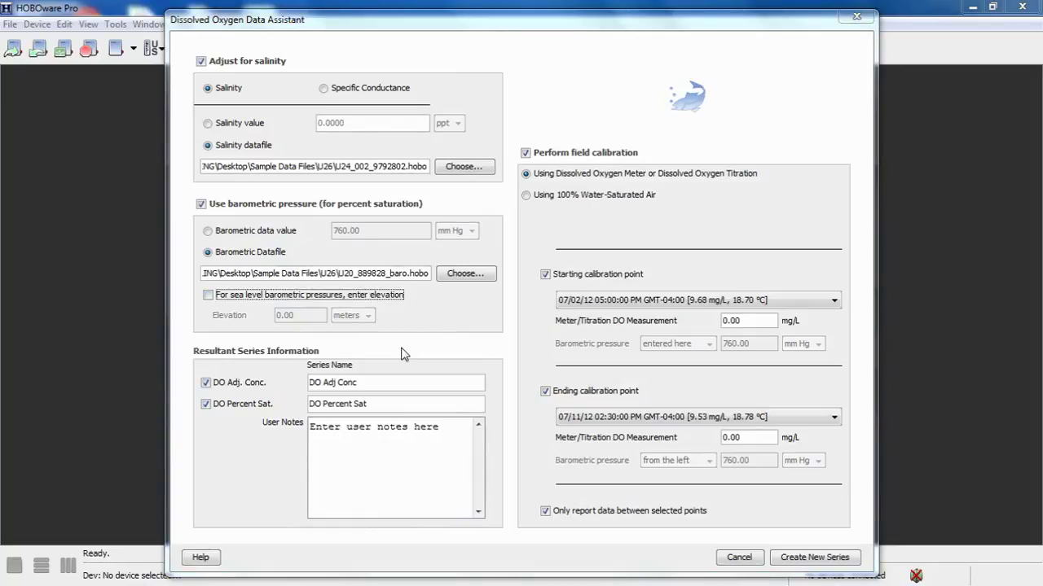
drag(316, 382, 389, 381)
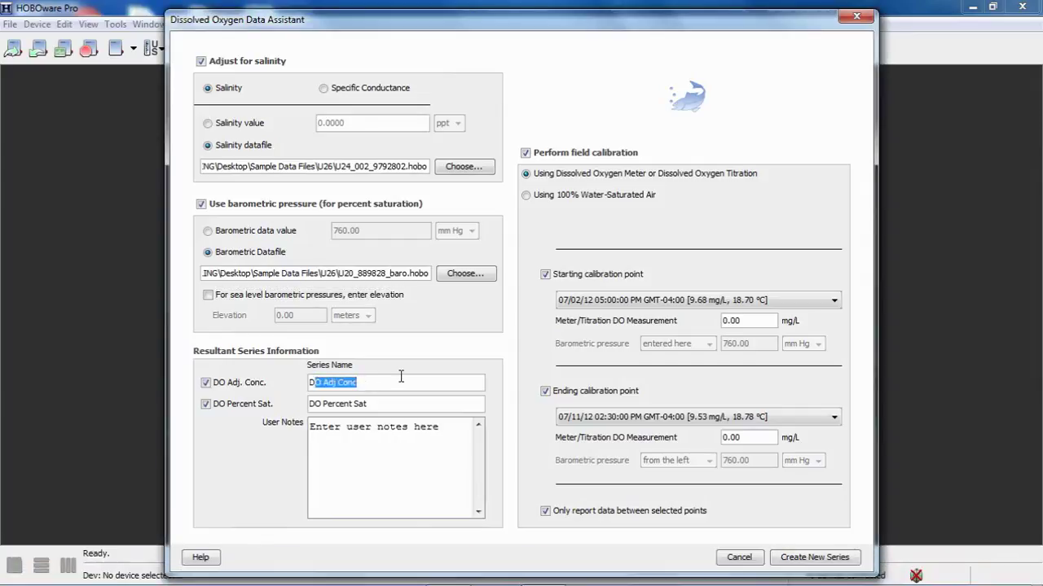
click(400, 376)
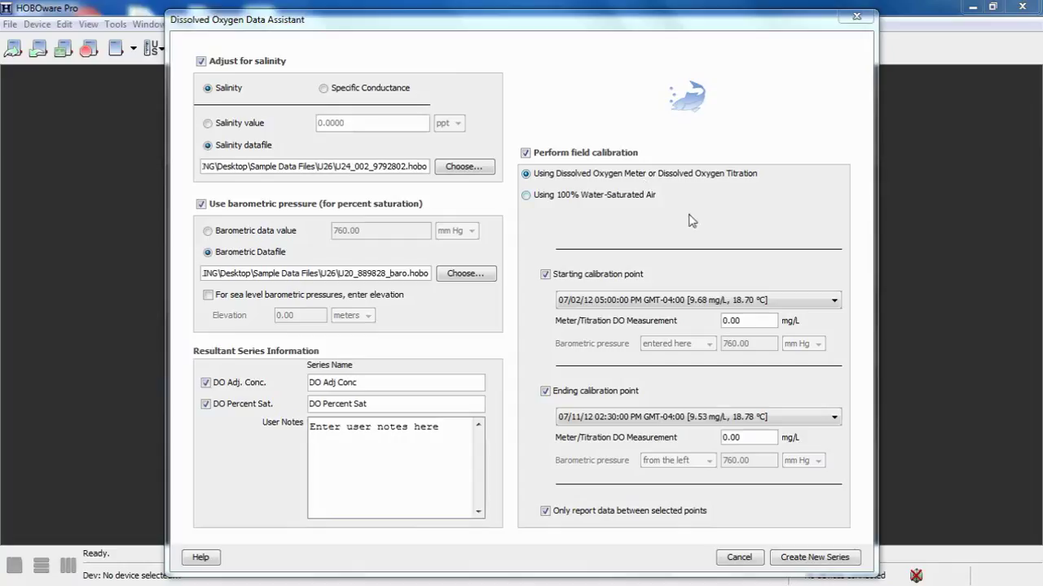
Step: Turn the starting calibration point off and on again, and do the same with the ending calibration point
click(545, 275)
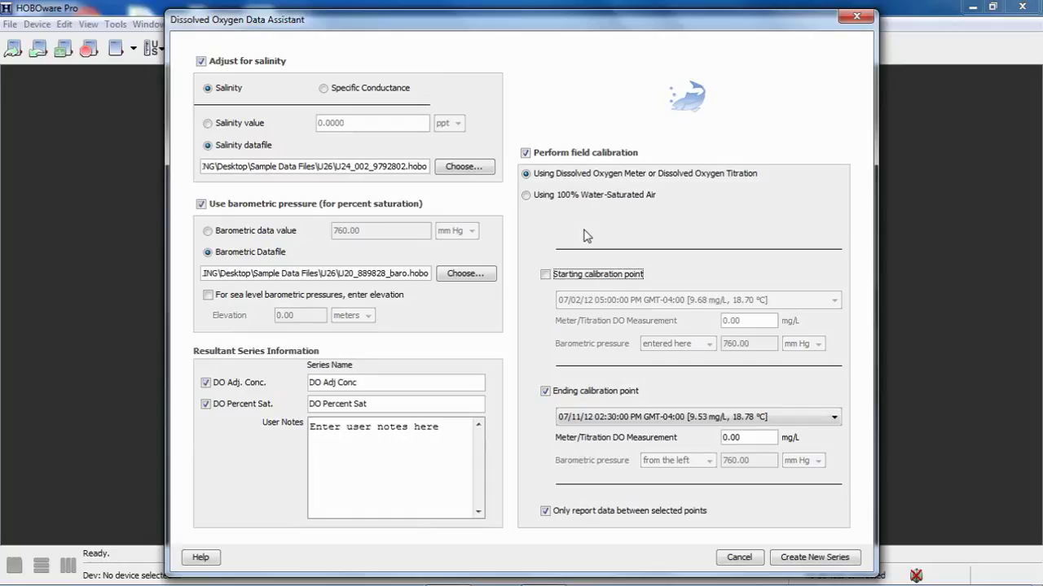
click(546, 274)
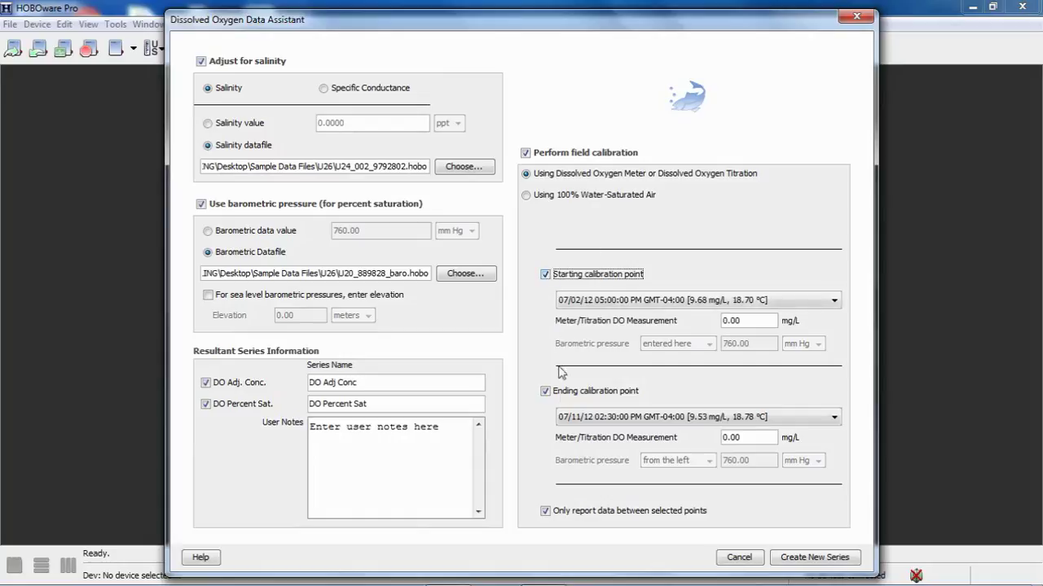
click(550, 392)
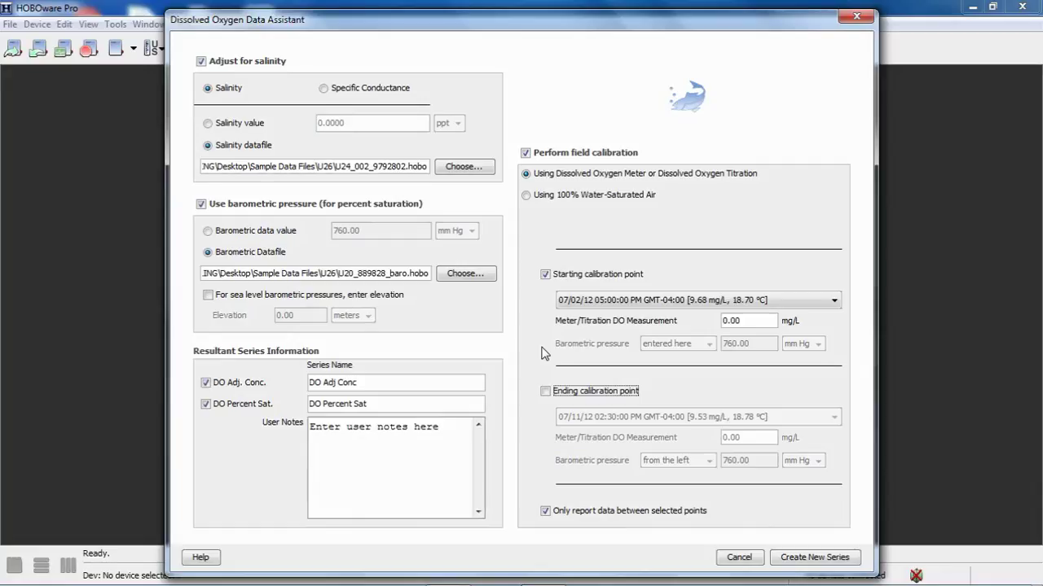
click(545, 391)
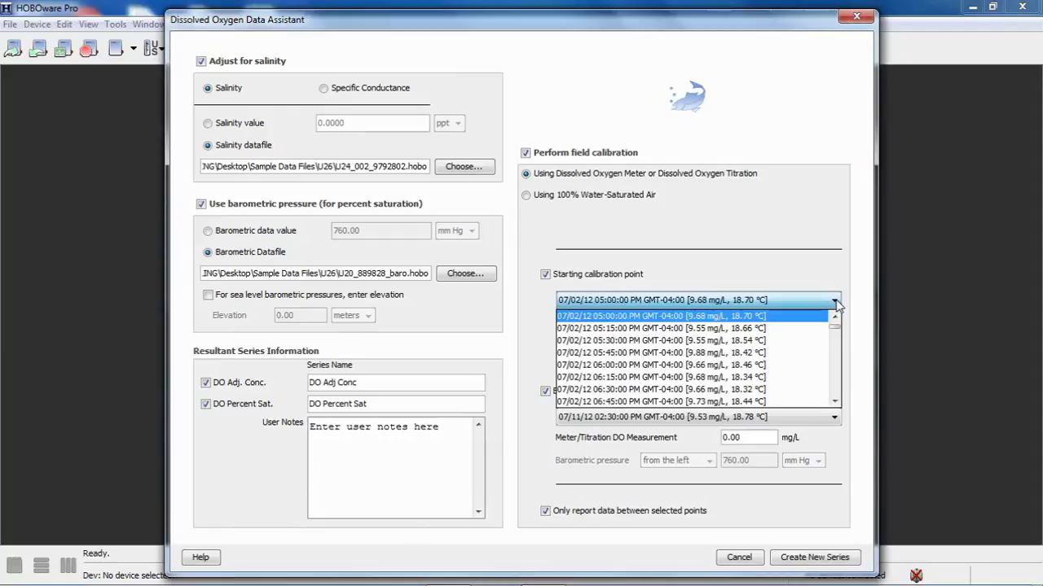
Step: Set the starting calibration point to 07/02/12 05:00:00 PM with a meter/titration DO measurement of 8.12 mg/L
click(597, 317)
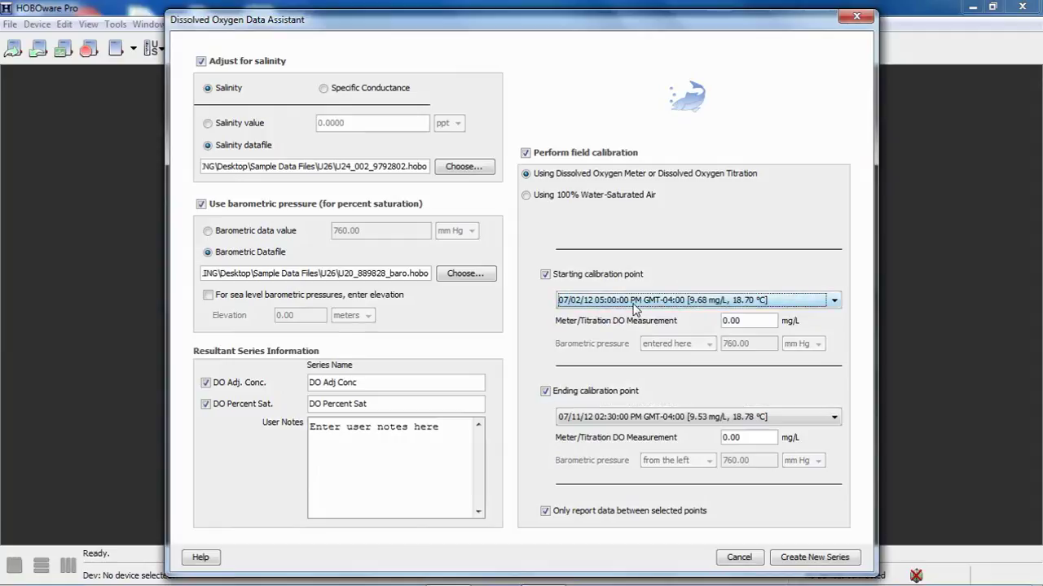
drag(722, 321, 762, 320)
text(8.12)
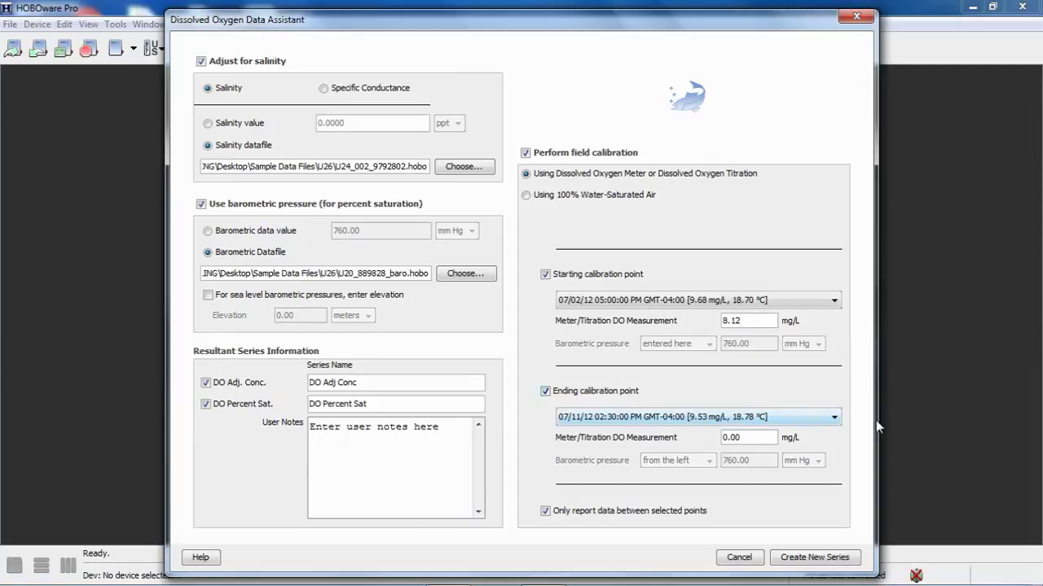
Step: Set the ending calibration point to 07/11/12 02:30:00 PM with a meter/titration DO measurement of 7.89 mg/L
click(834, 419)
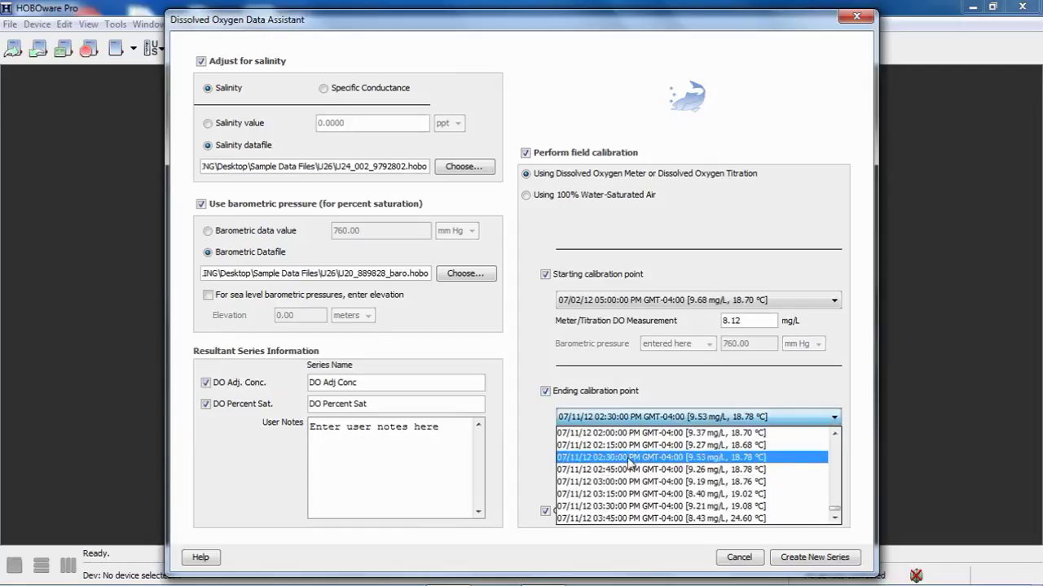
click(633, 459)
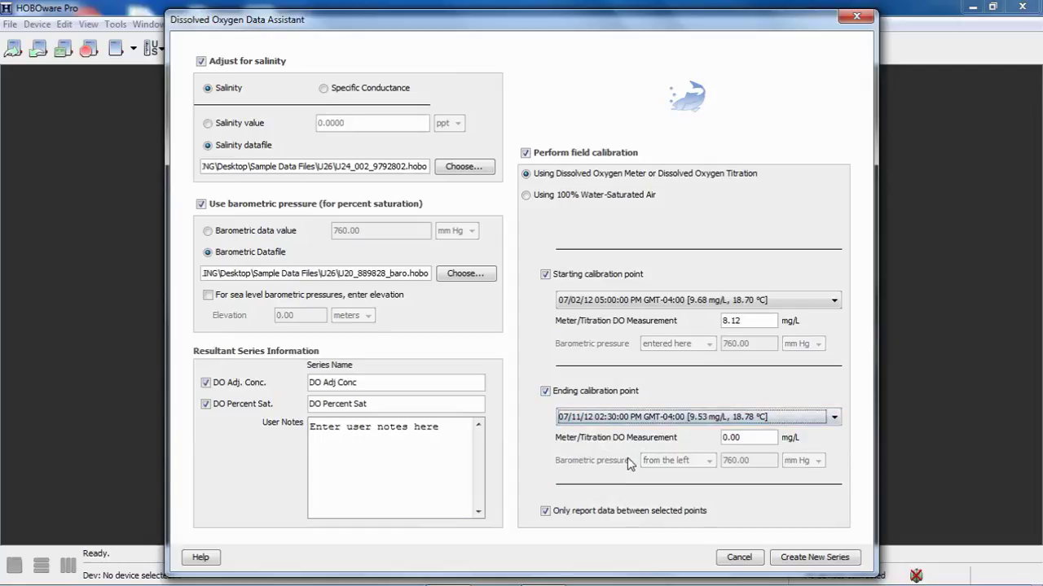
double_click(722, 437)
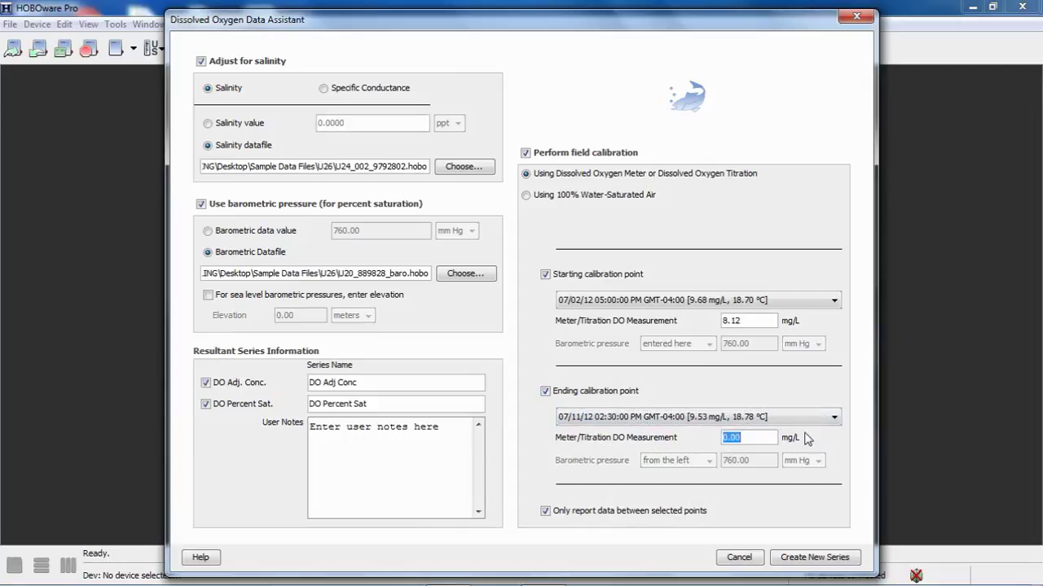
text(7.89)
Step: Switch field calibration to 100% water-saturated air, check the starting barometric pressure source choices, and return to the DO meter or titration method
click(526, 196)
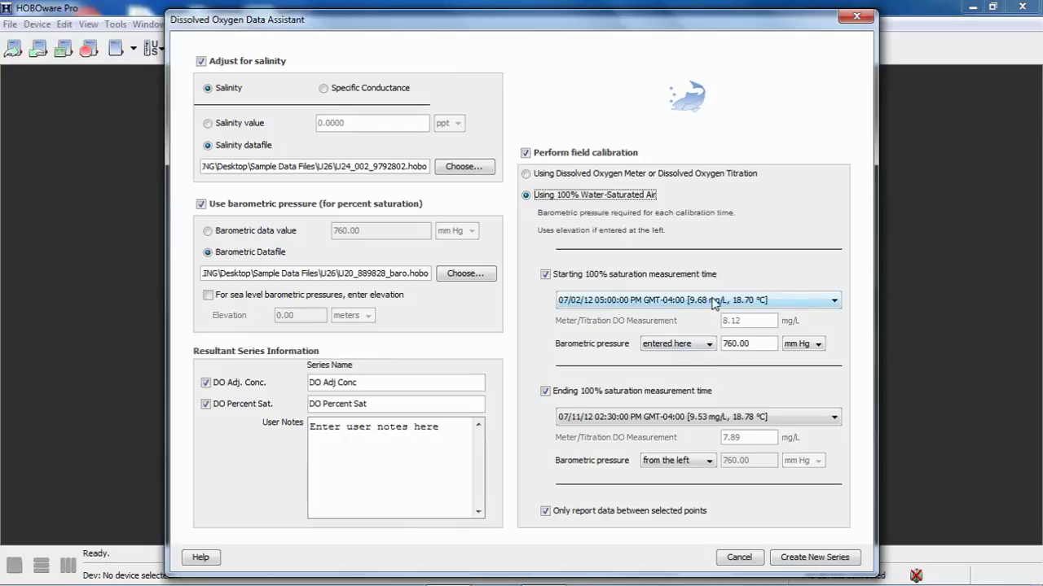
click(711, 346)
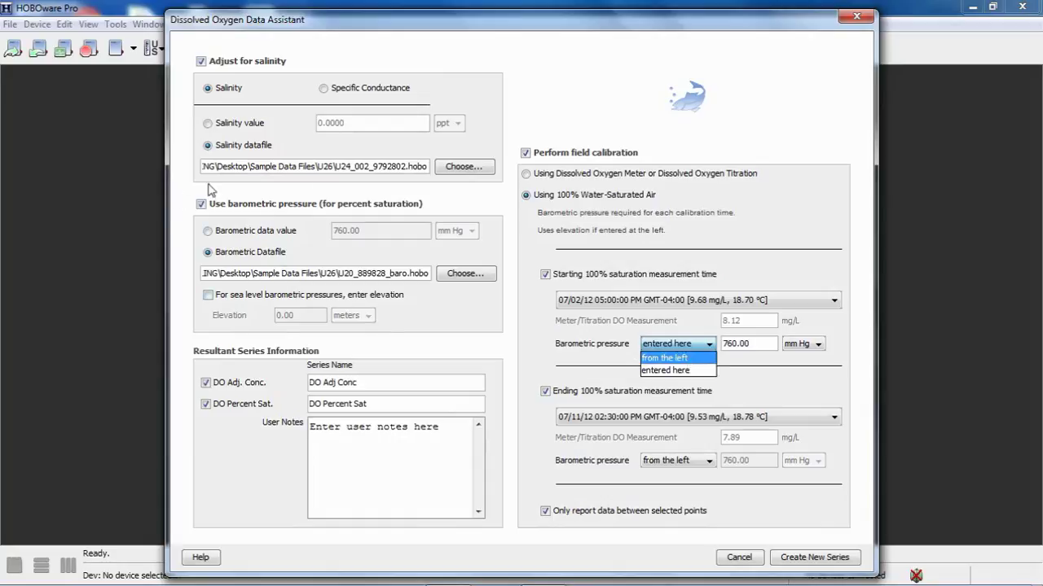
click(675, 371)
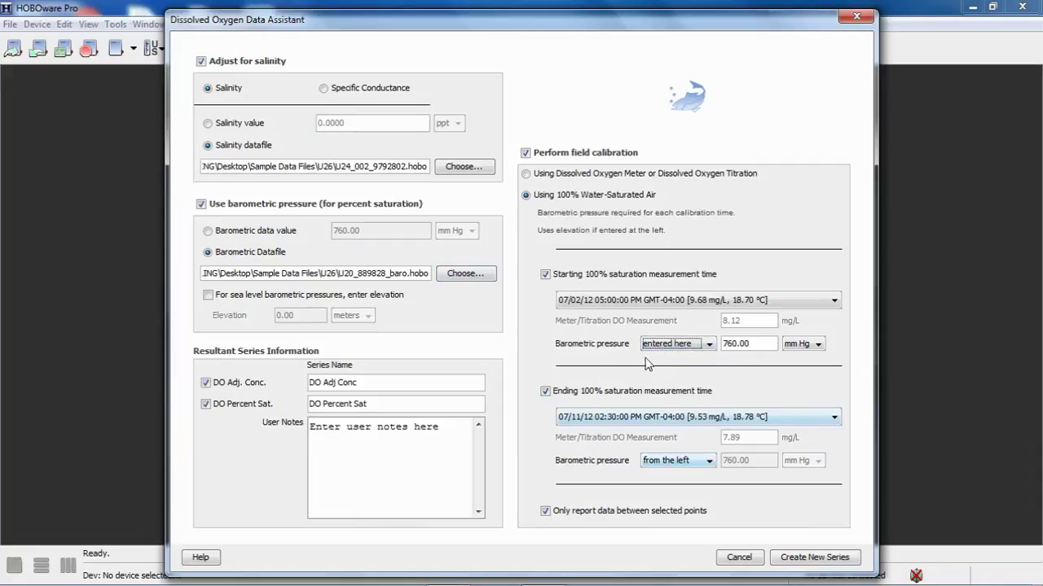
click(527, 174)
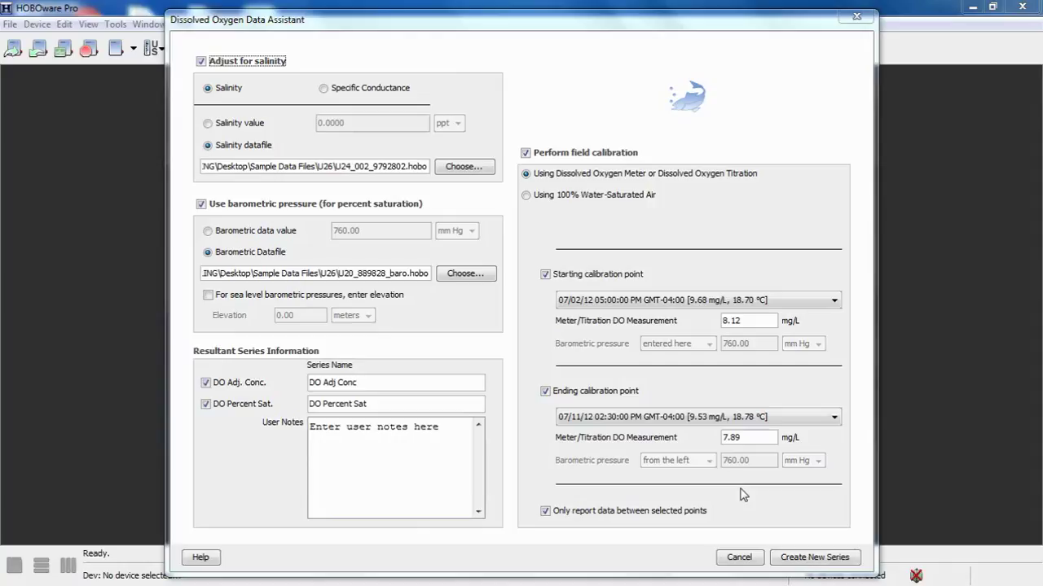
Step: Create the new series, generating results only where the salinity and dissolved oxygen datasets overlap (Option 1)
click(809, 561)
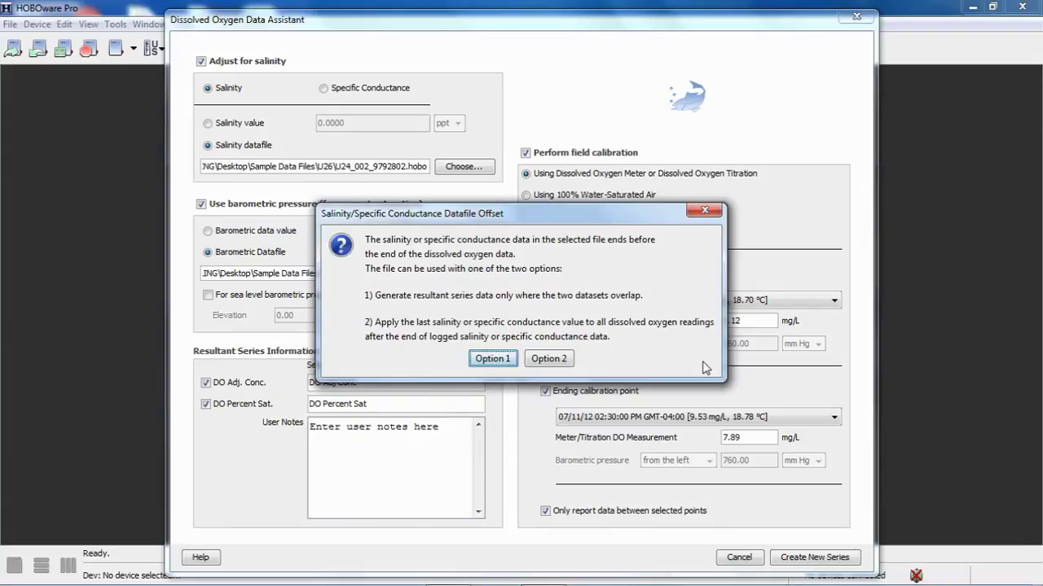
click(493, 359)
Step: Check the series list and the unit choices for DO Adj Conc, keep mg/L, and plot the selected series
drag(628, 229, 631, 188)
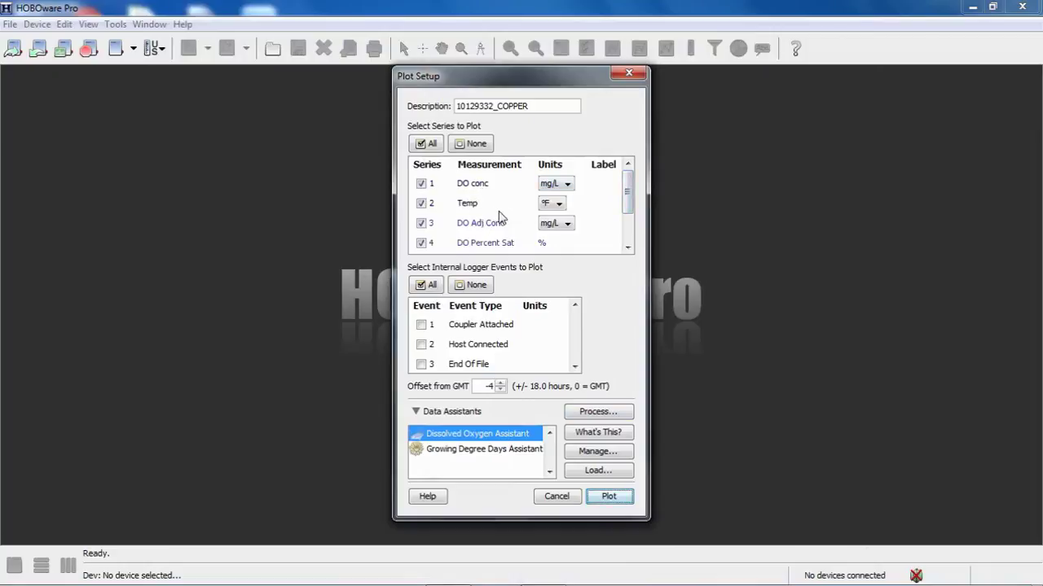
drag(628, 199, 627, 224)
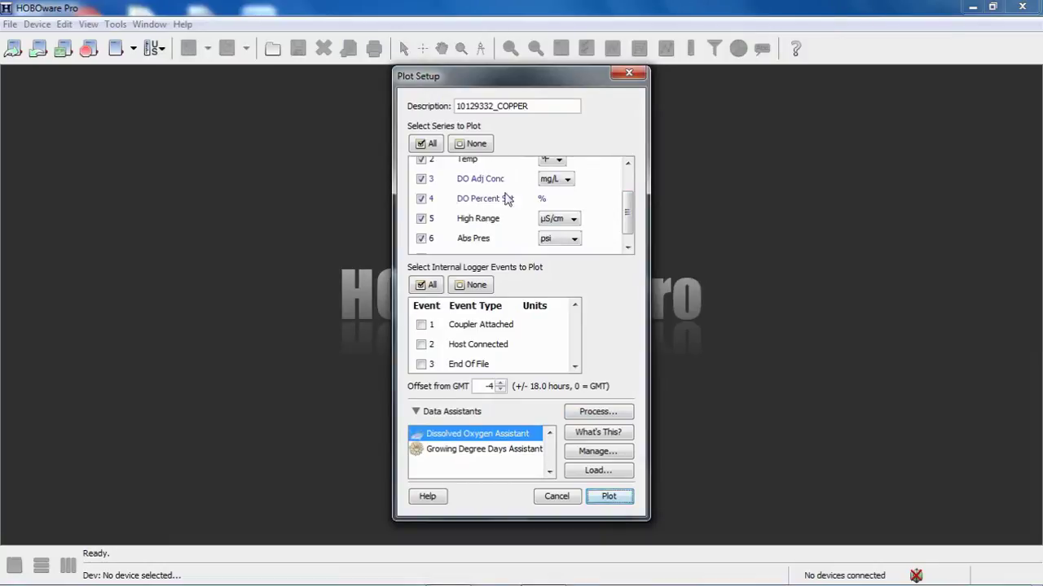
click(568, 180)
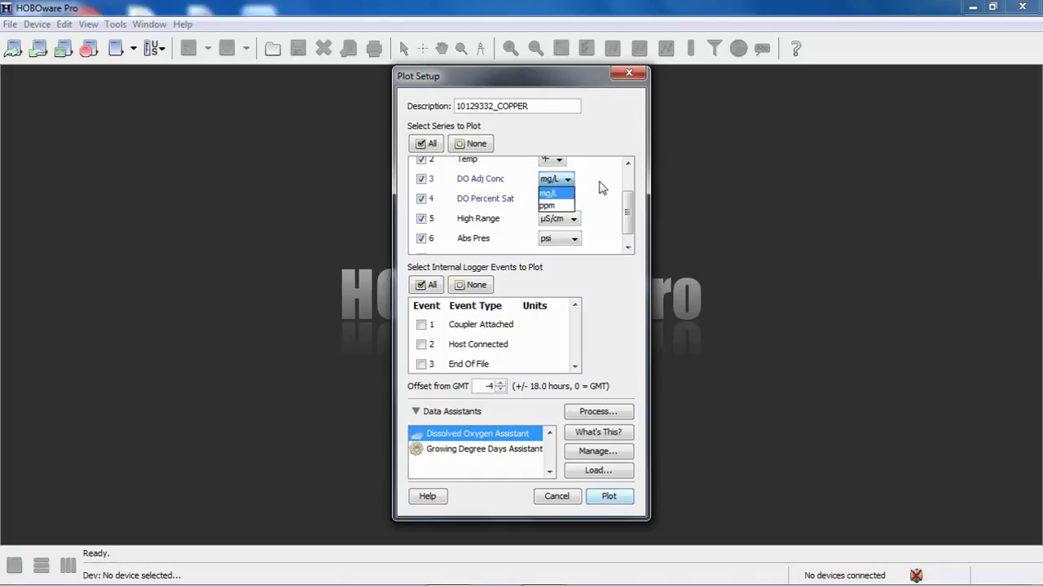
click(601, 187)
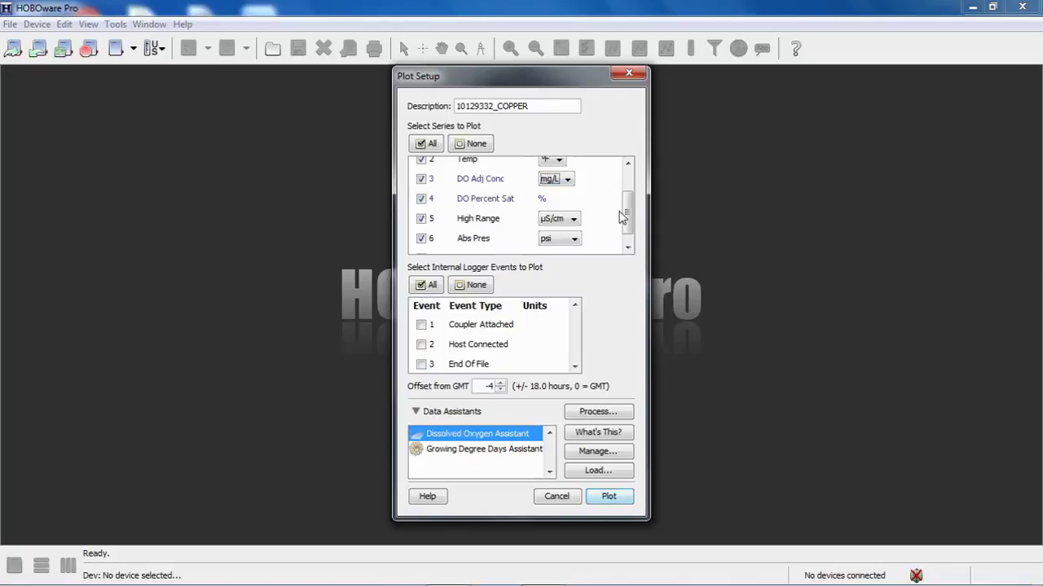
scroll(625, 216, down, 1)
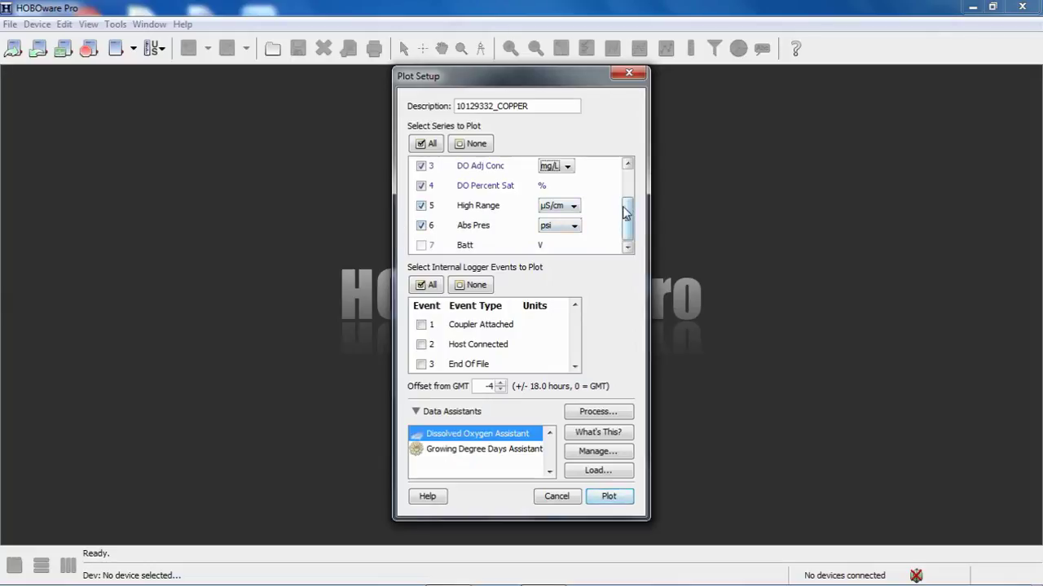
click(609, 497)
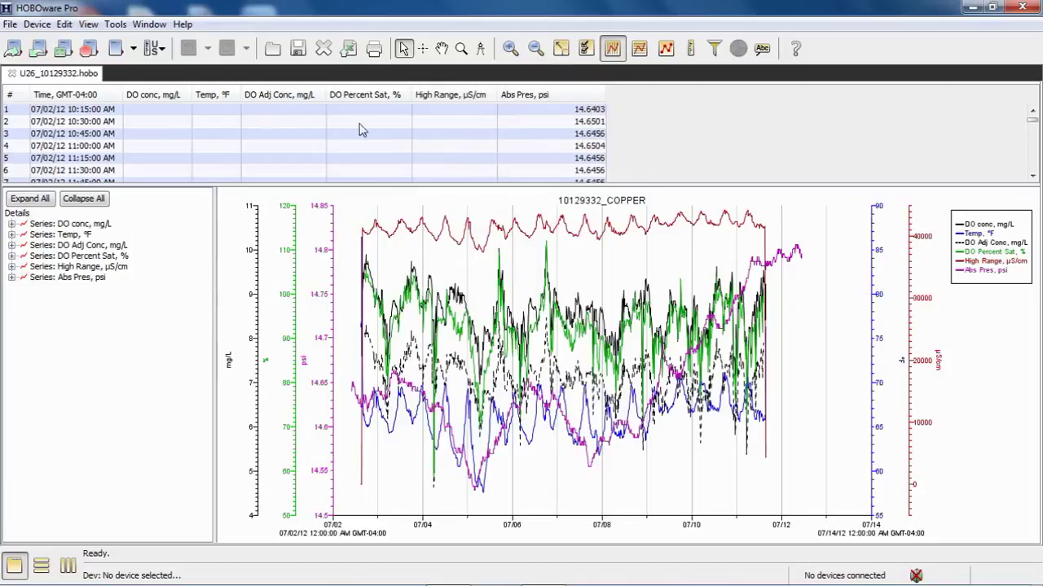
Step: Enlarge the data table, review the DO Adj Conc and DO Percent Sat values around the starting calibration time, and shrink the table again
drag(81, 121, 524, 189)
drag(1033, 120, 1038, 131)
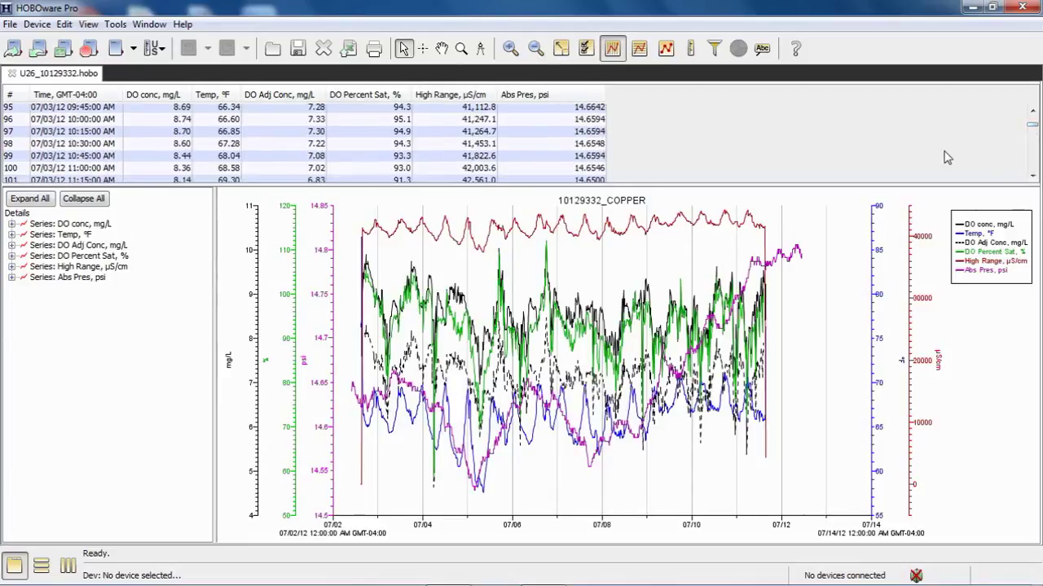
drag(538, 186, 542, 442)
click(1032, 126)
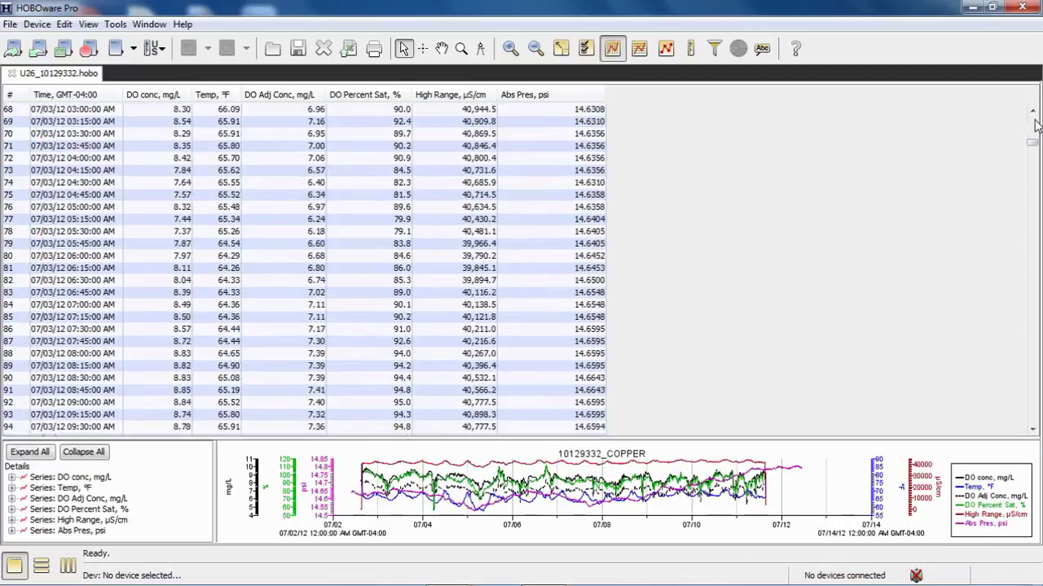
click(1033, 124)
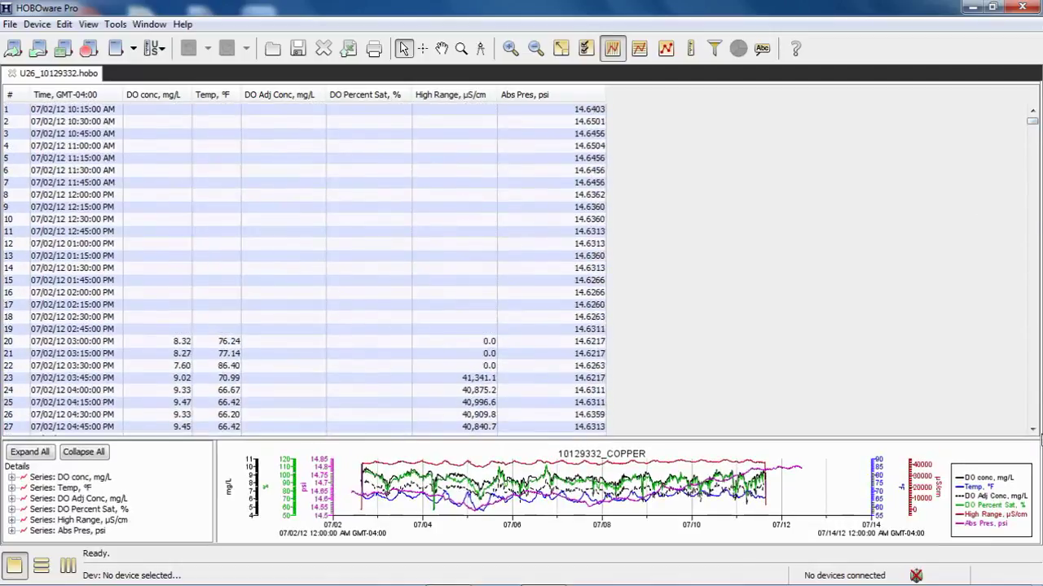
click(1033, 425)
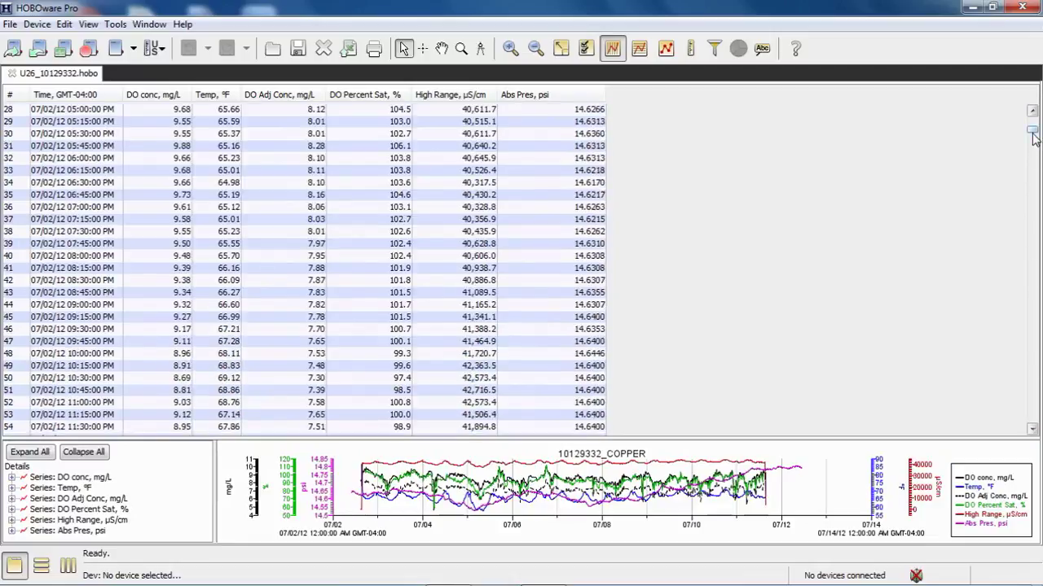
drag(1033, 137, 1032, 132)
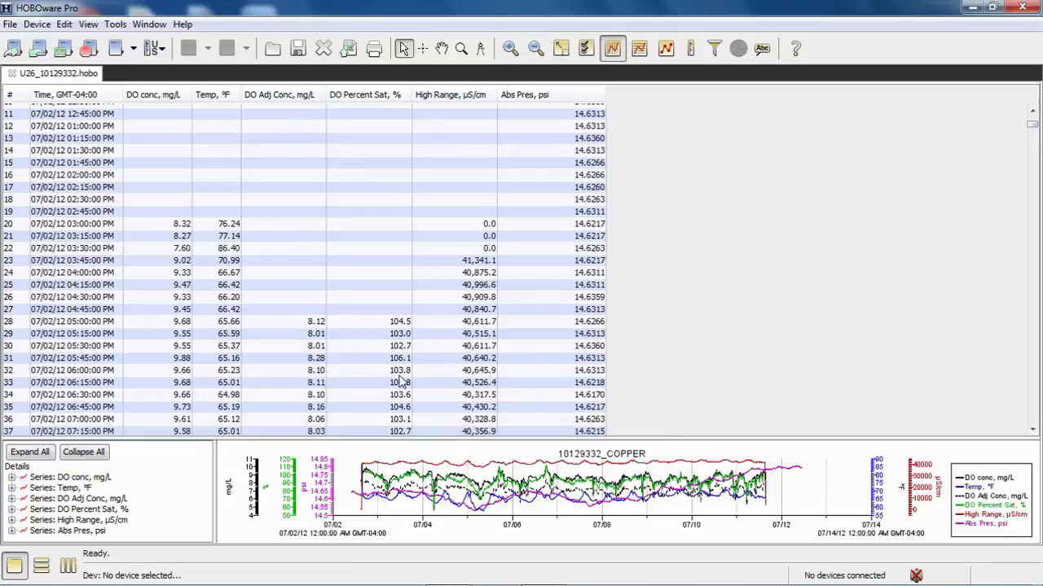
drag(1033, 131, 1033, 167)
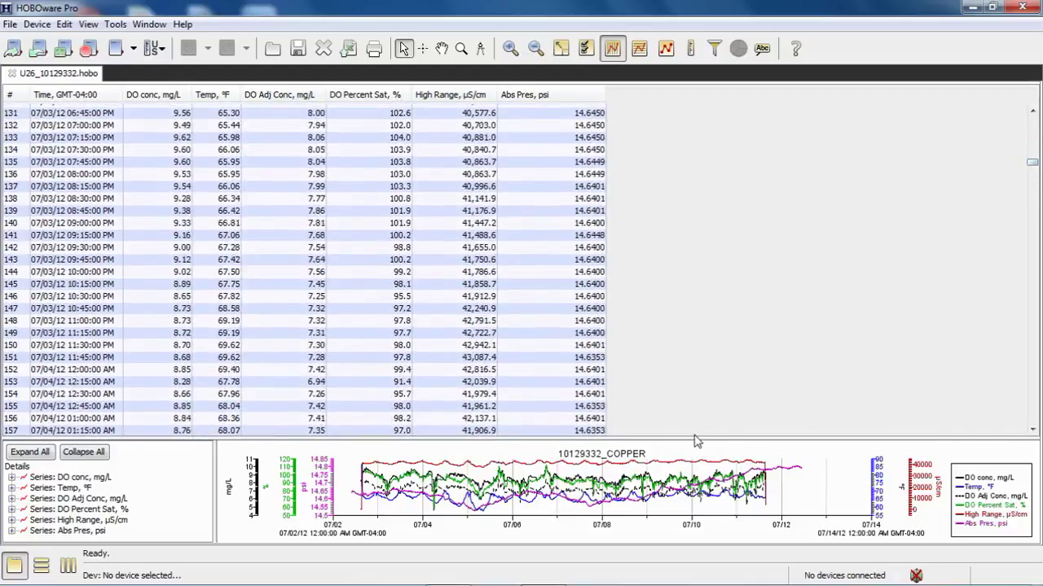
drag(692, 440, 704, 195)
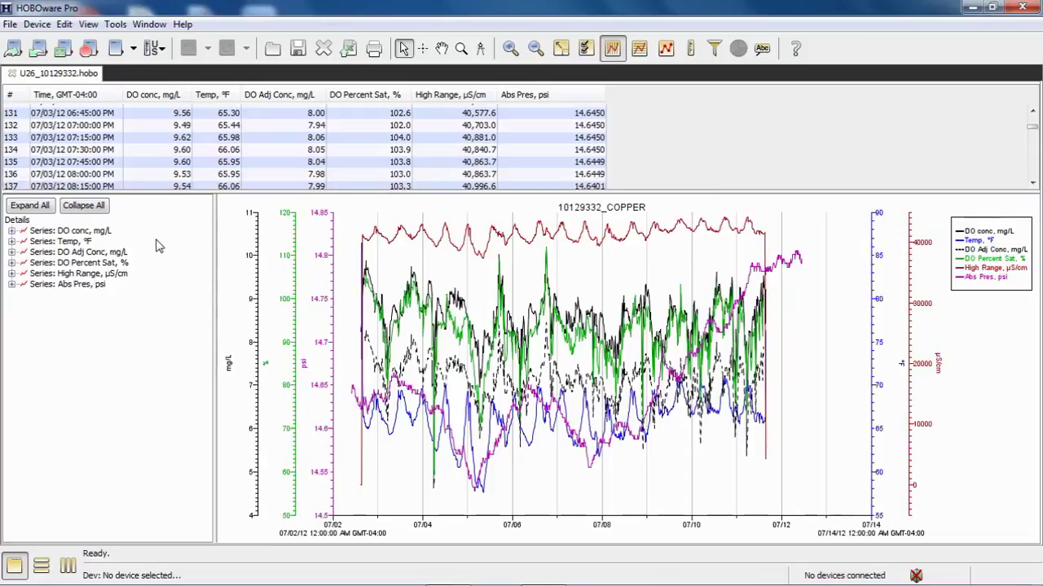
Step: Examine the Dissolved Oxygen Assistant Parameters in the DO Adj Conc series details, widening the details for reading, and collapse them again
click(11, 252)
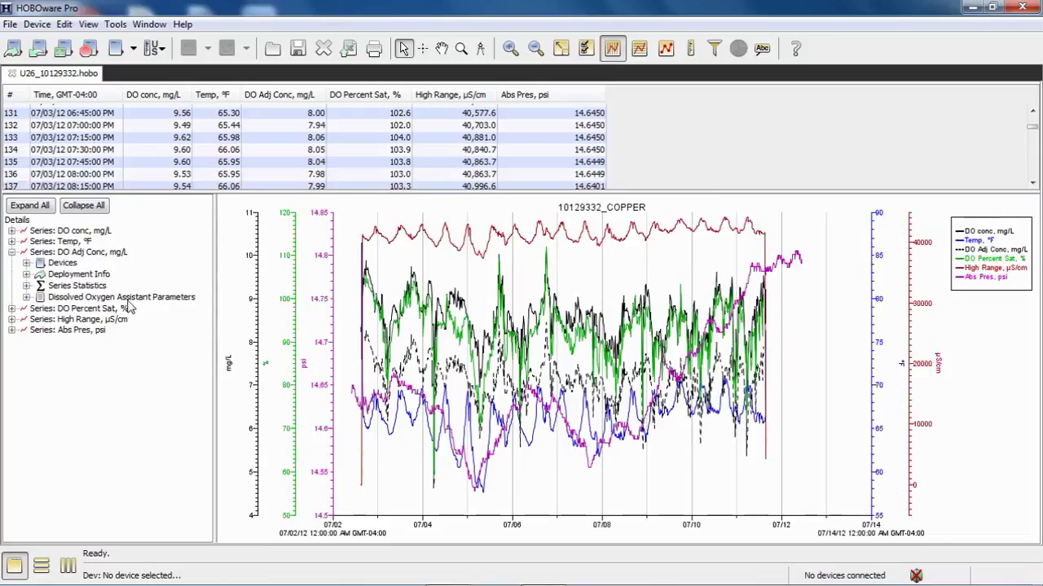
click(27, 297)
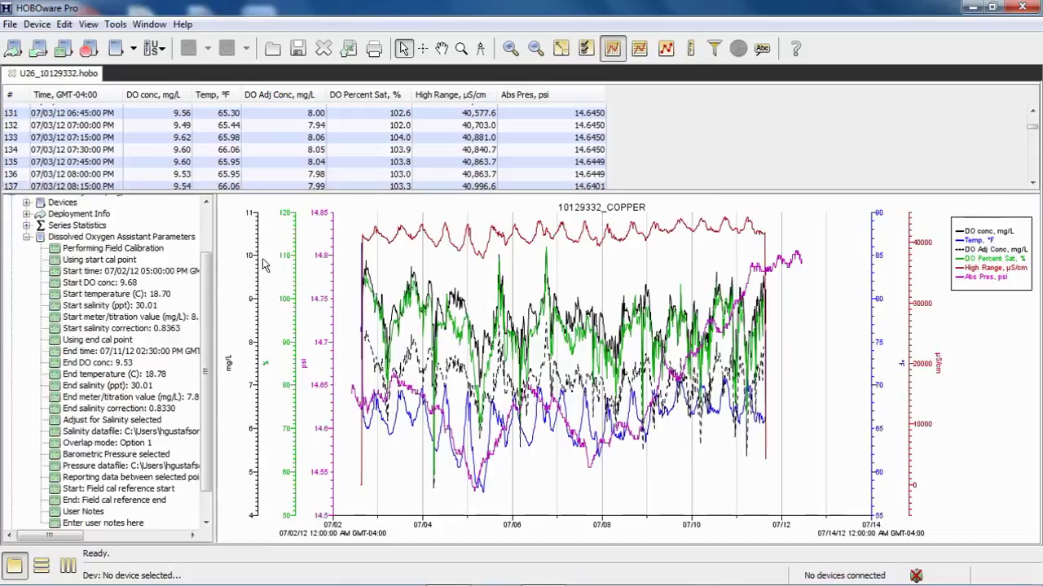
drag(216, 246, 448, 246)
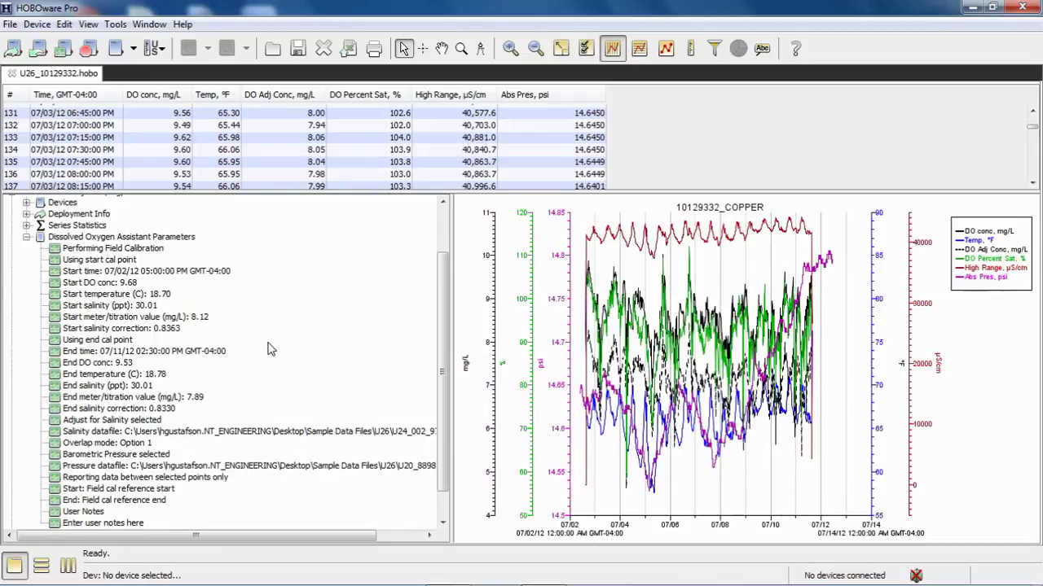
drag(448, 323, 437, 289)
click(27, 296)
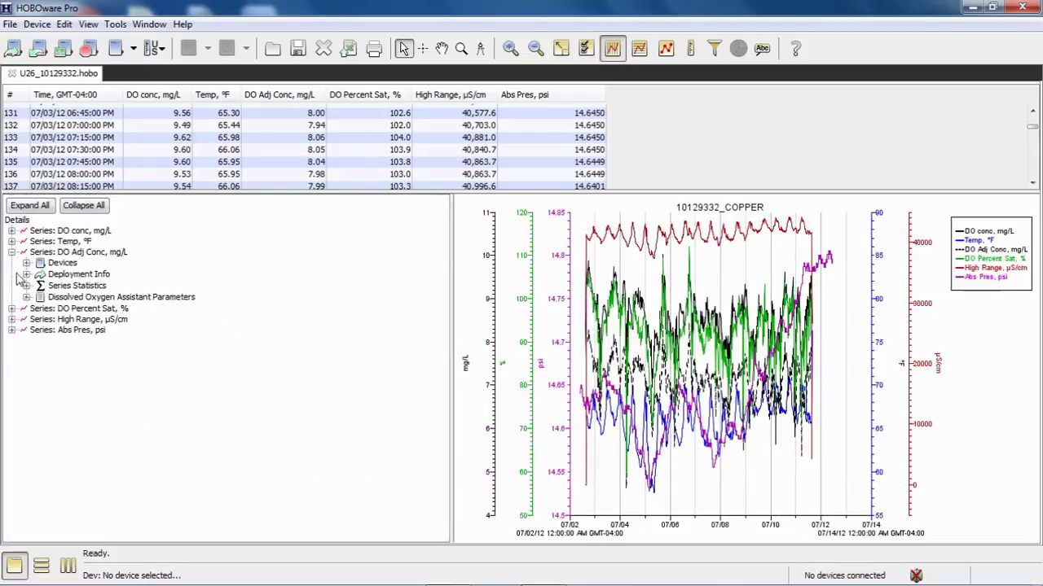
click(11, 253)
drag(450, 299, 156, 303)
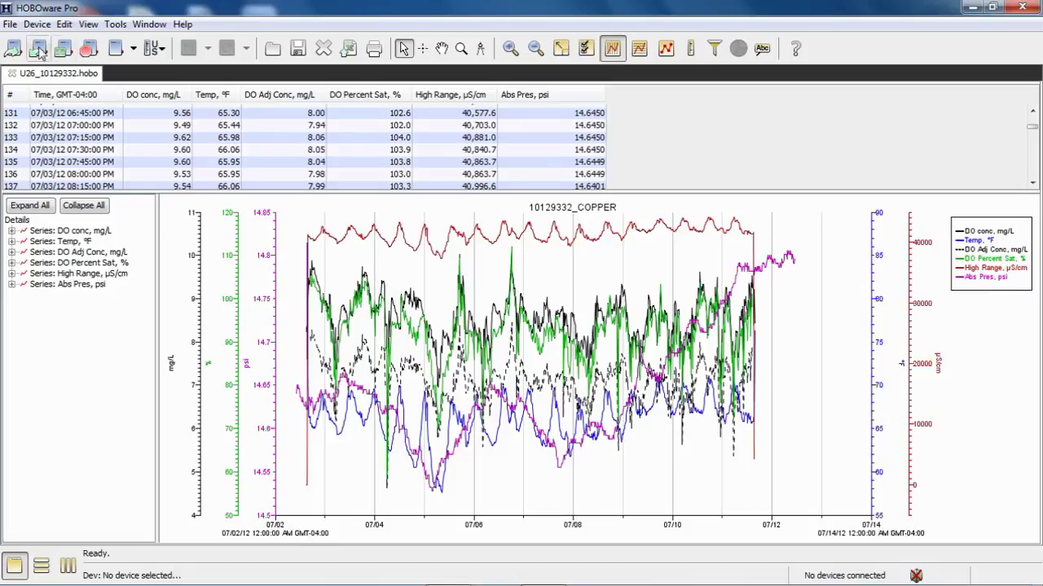
click(9, 24)
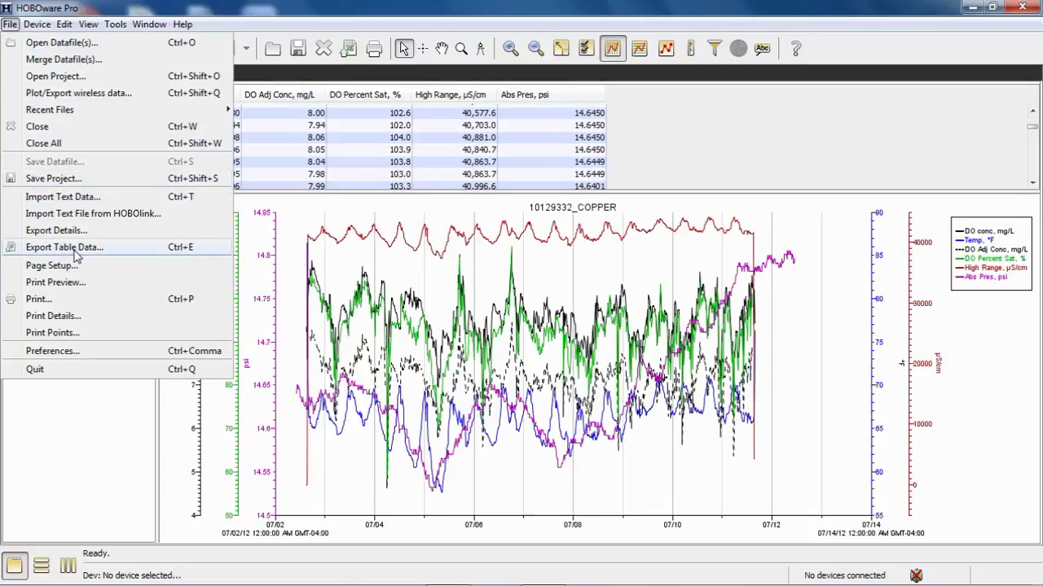
click(349, 262)
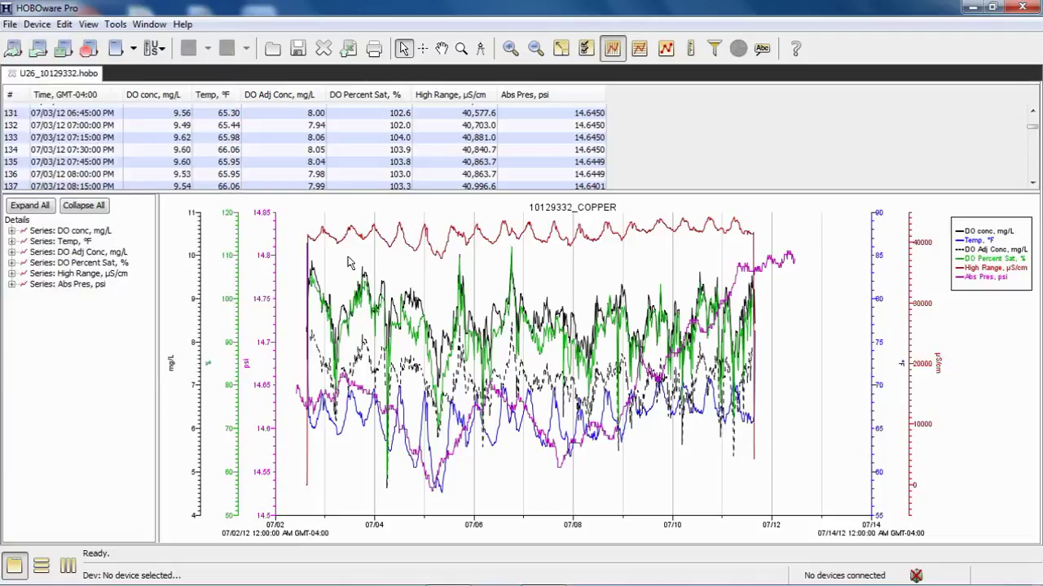